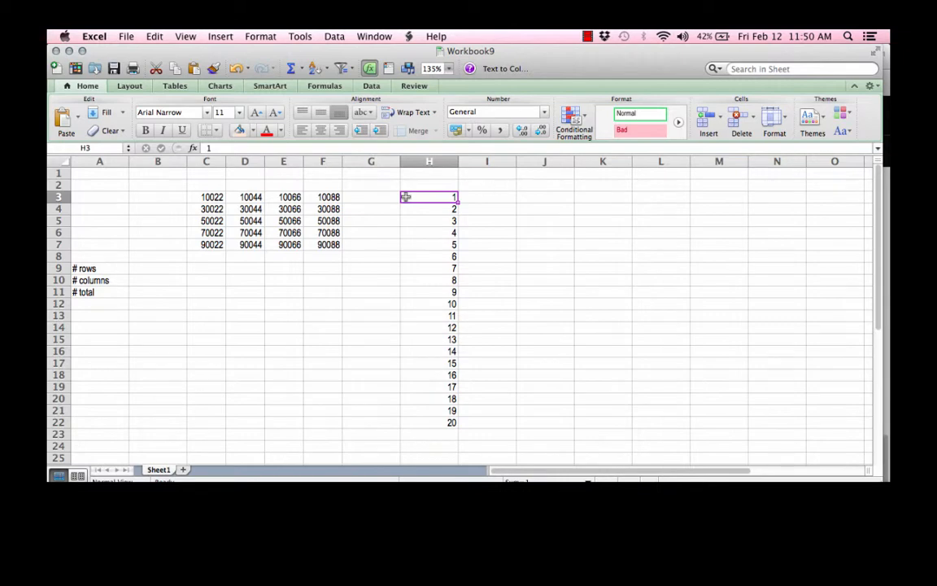
Step: Enter the formula =SMALL($C$3:$F$7,H3) in cell G3, with an absolute reference to the number block
drag(213, 197, 317, 244)
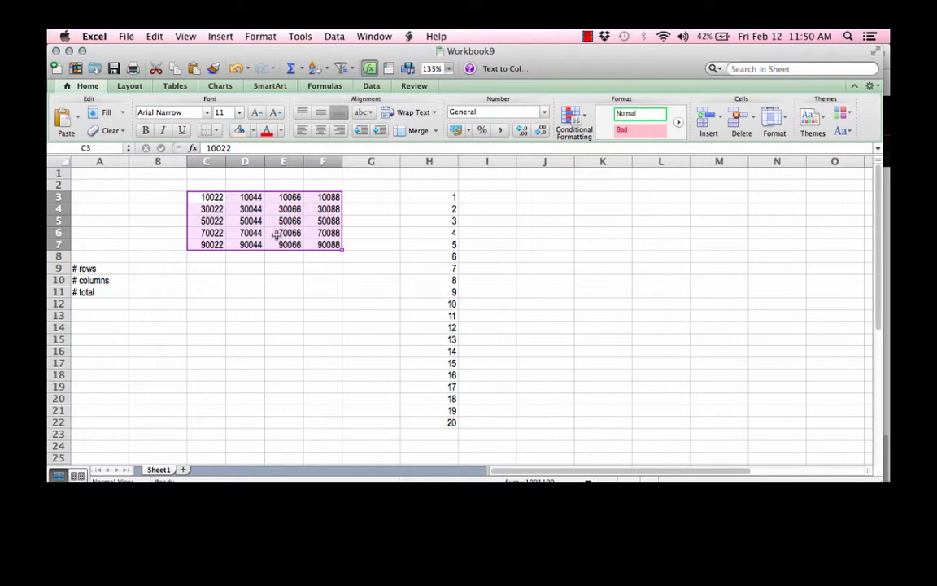
click(266, 280)
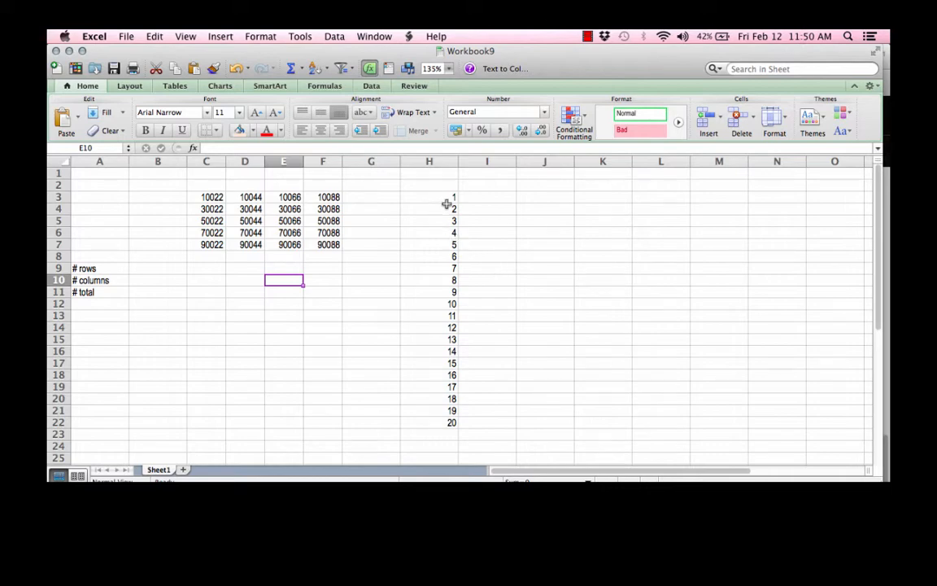
click(380, 200)
text(=small)
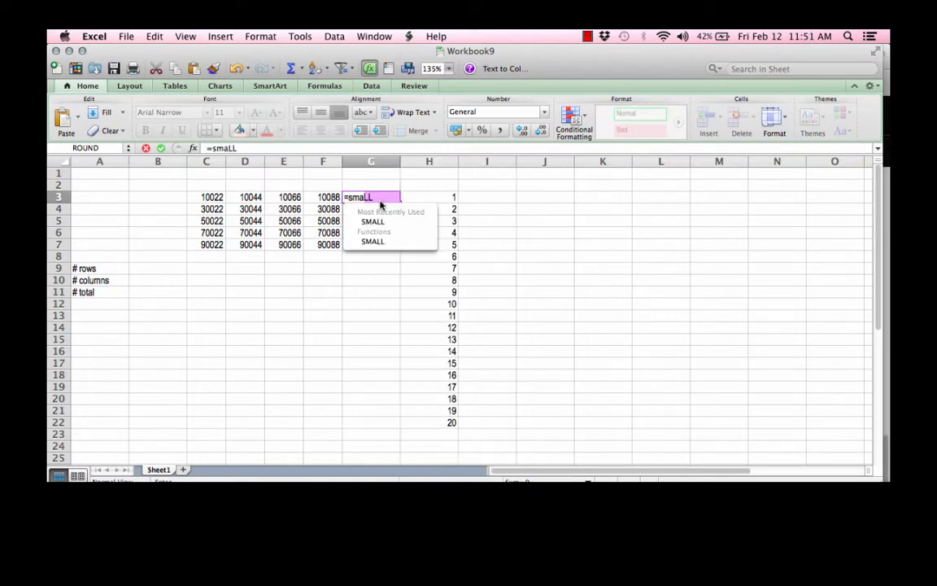
text(()
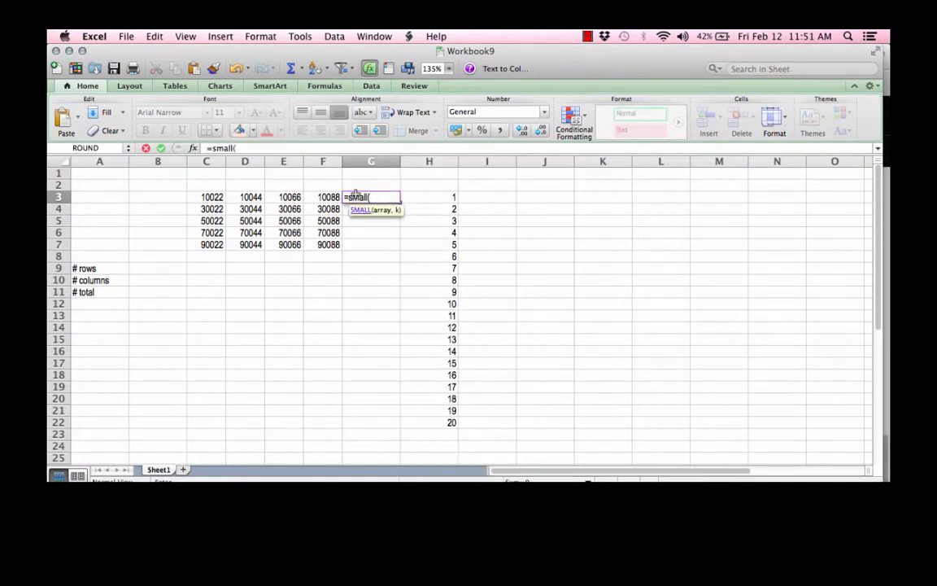
drag(210, 198, 317, 246)
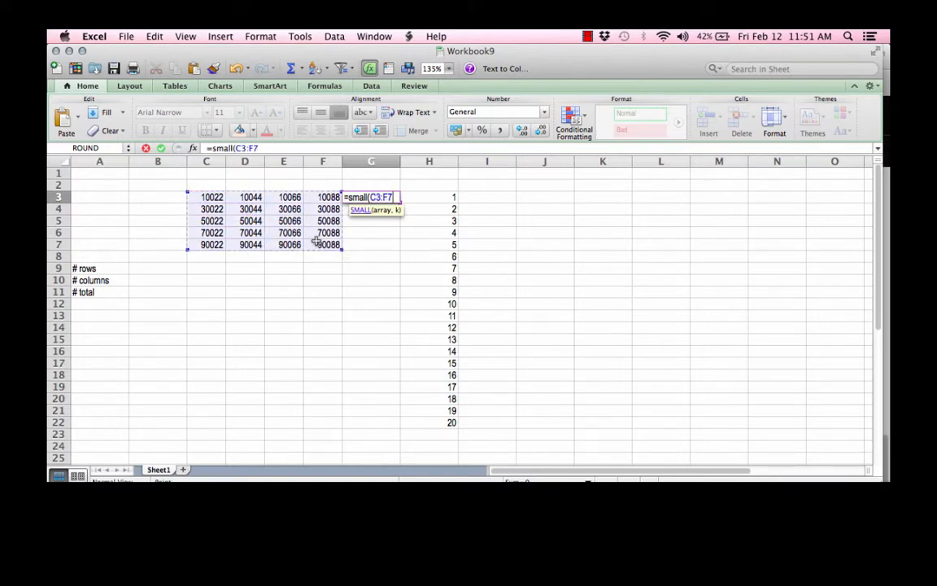
key(super+t)
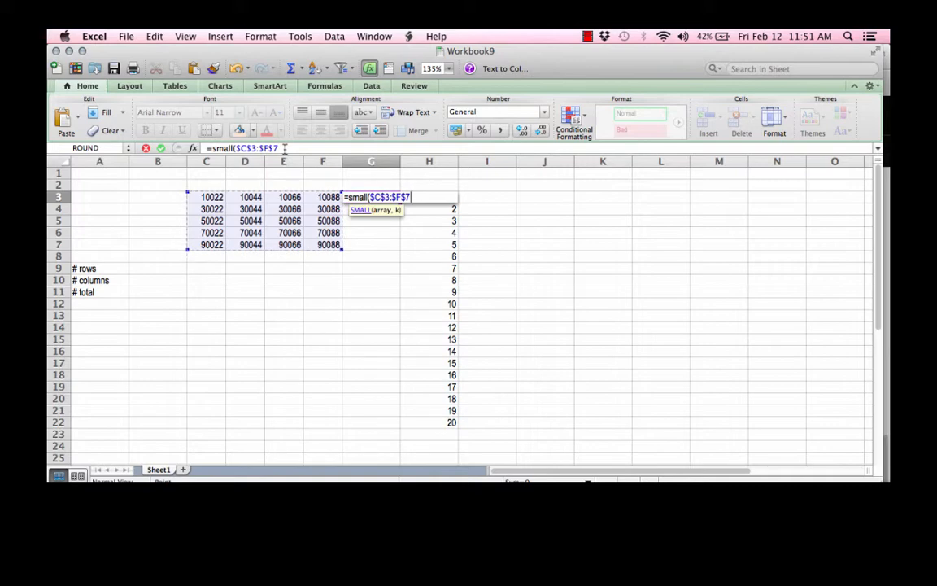
click(285, 149)
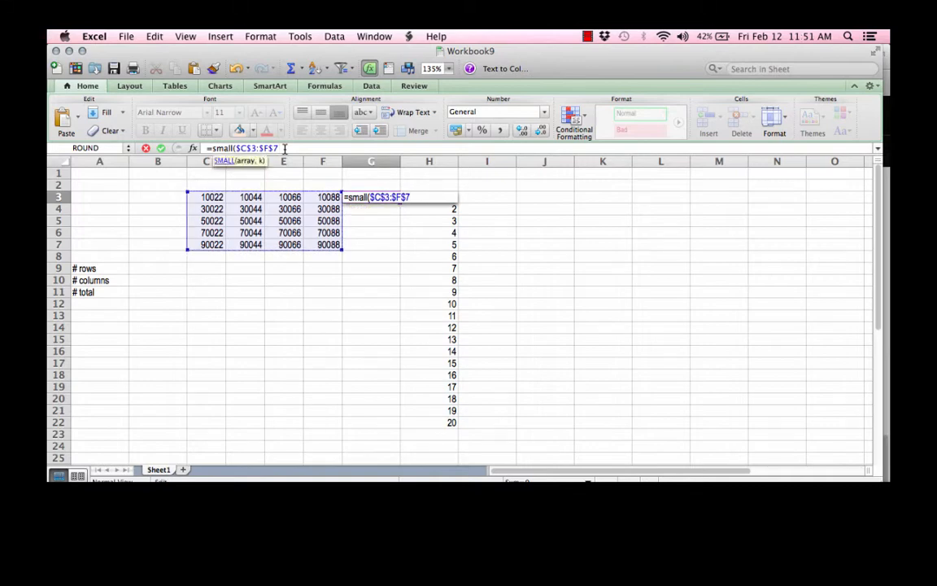
text(,)
click(447, 183)
key(Down)
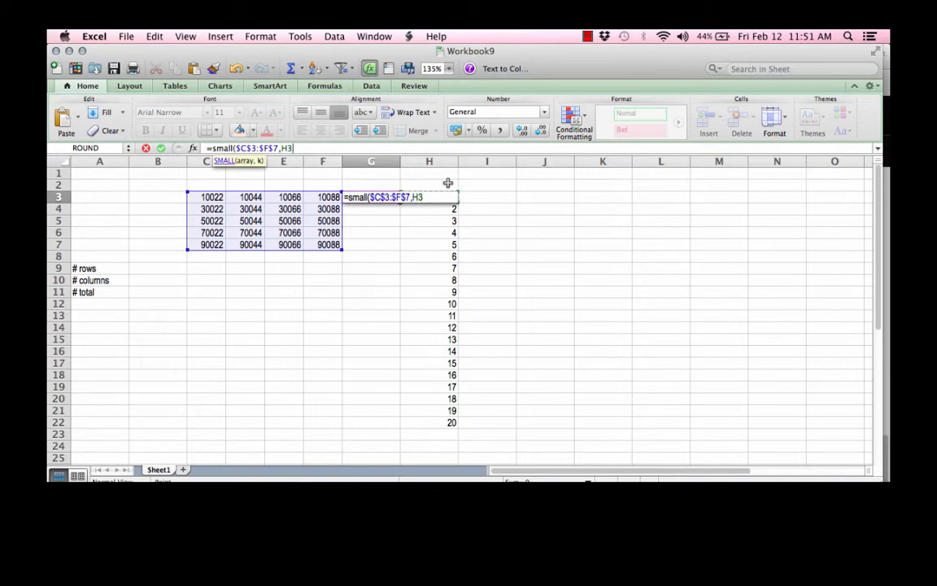
text())
key(Return)
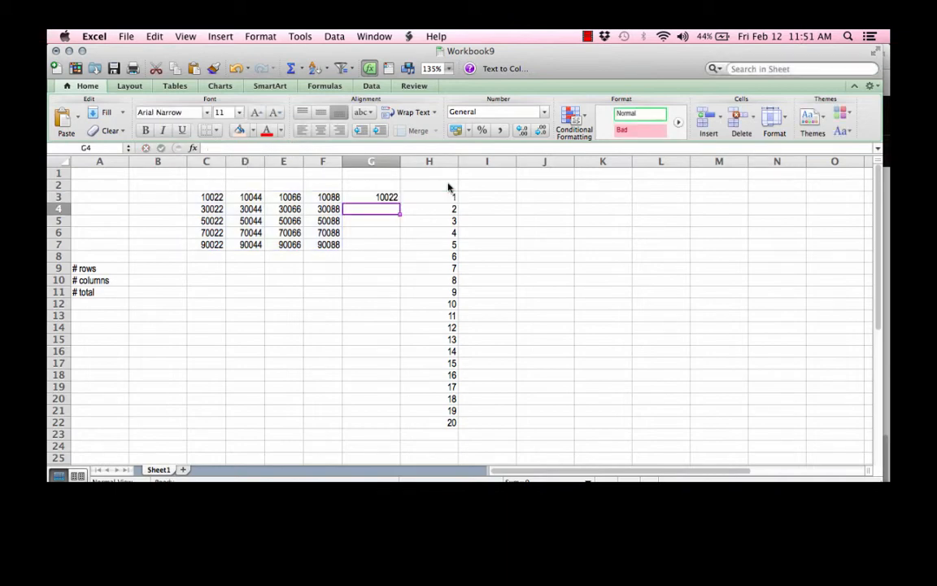
Step: Copy the SMALL formula from G3 down through G22
key(Up)
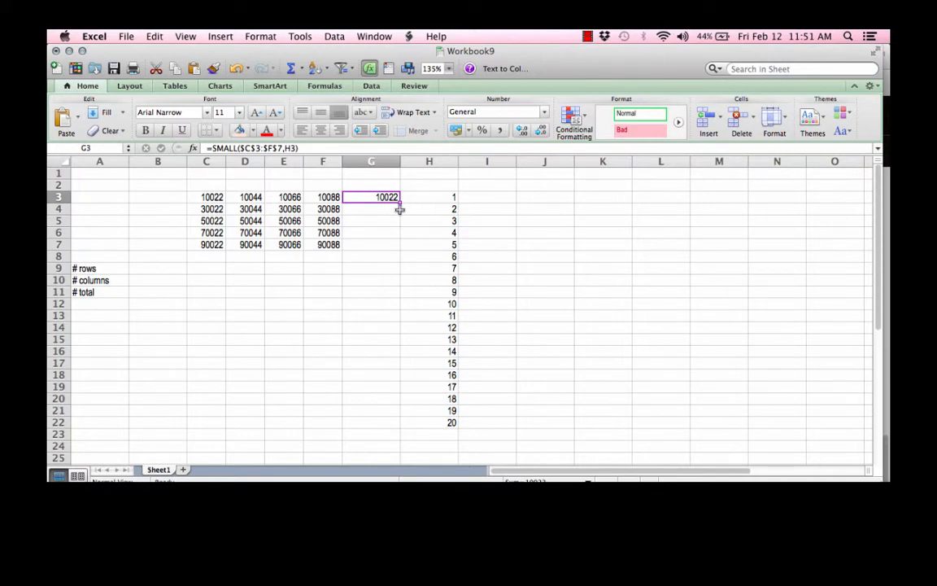
key(super+c)
key(shift+Down)
key(shift+Down)
key(shift+Down)
key(shift+Down)
key(shift+Down)
key(shift+Down)
key(shift+Down)
key(shift+Down)
key(shift+Down)
key(shift+Down)
key(shift+Down)
key(shift+Down)
key(shift+Down)
key(shift+Down)
key(shift+Down)
key(shift+Down)
key(shift+Down)
key(shift+Down)
key(shift+Down)
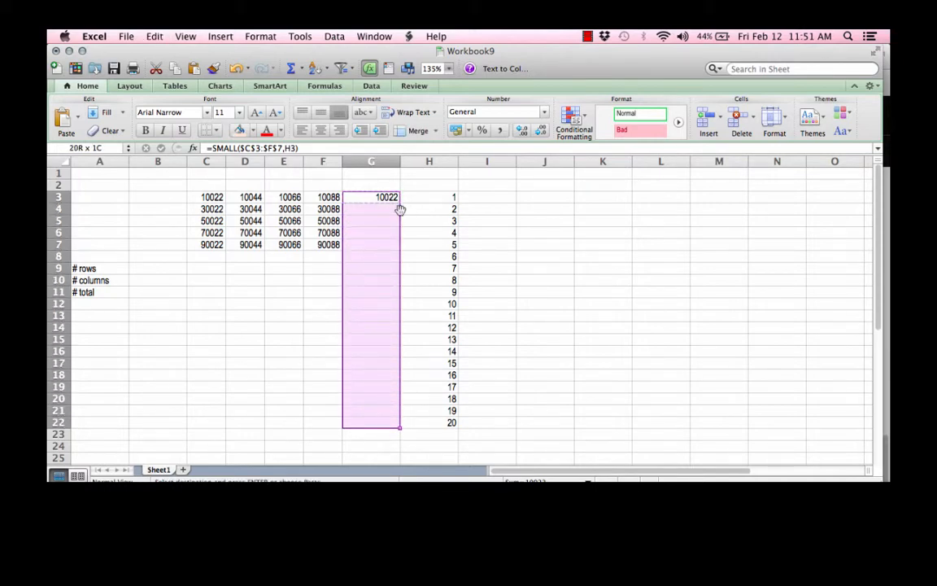
key(super+v)
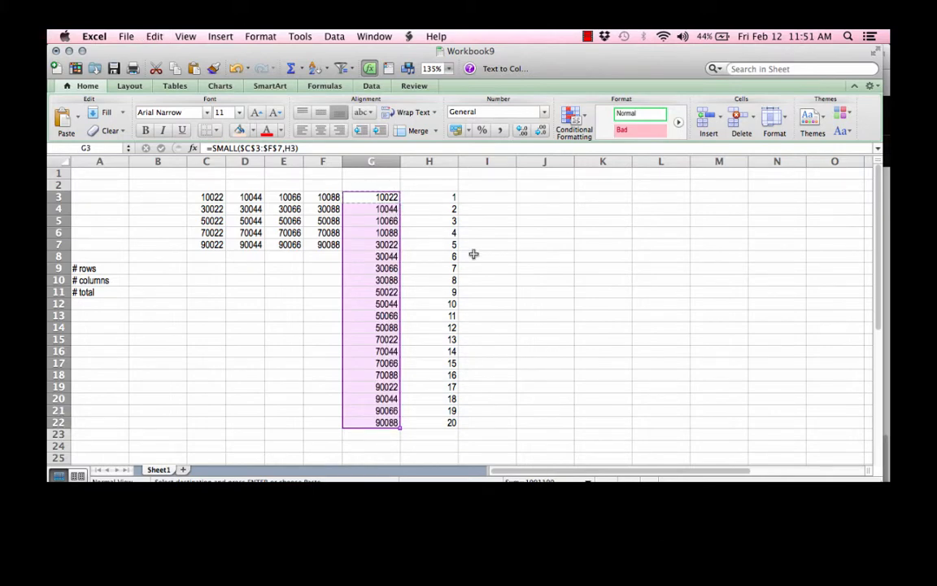
Step: Try extending the SMALL formula from G22 into G23 and clear that extra cell again
click(379, 422)
key(super+c)
key(Down)
key(super+v)
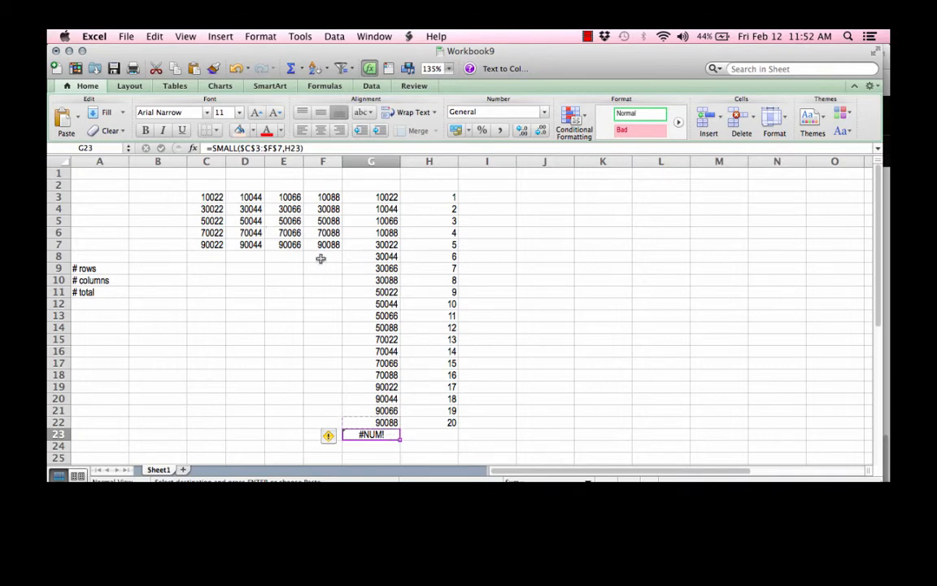
key(BackSpace)
key(Return)
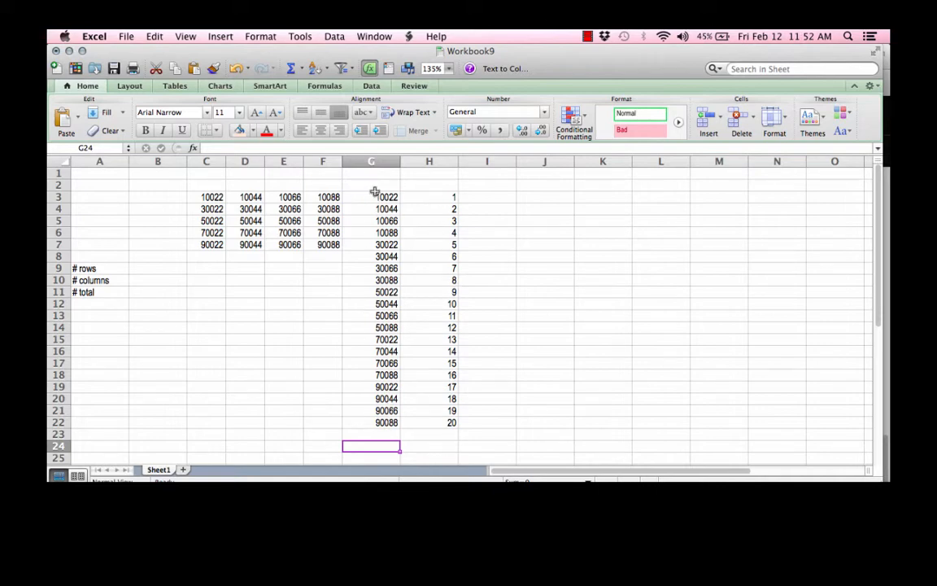
Step: Enter the numbers 1, 2 and 3 in cells J3 to J5
click(437, 198)
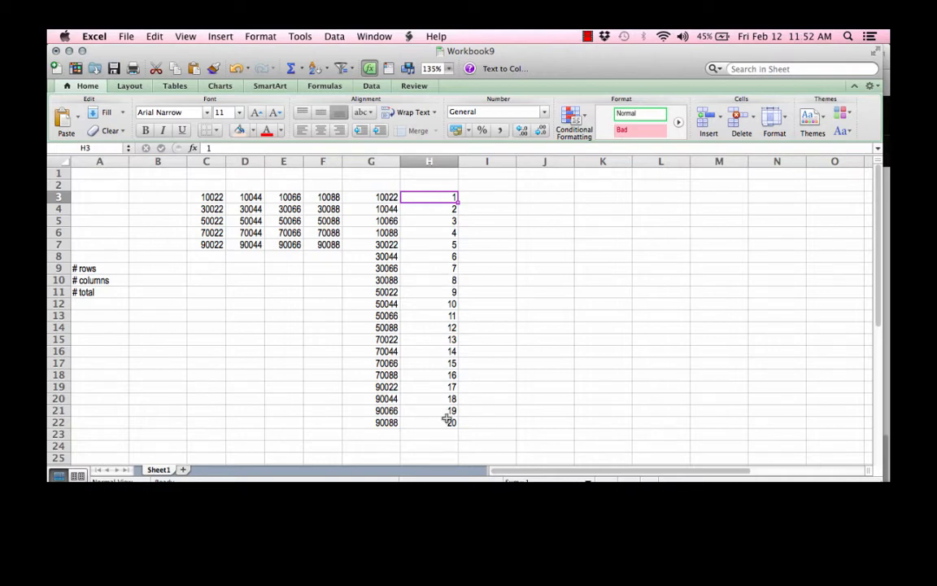
key(Down)
key(Down)
key(Up)
key(Up)
key(Right)
key(Right)
text(1)
key(Return)
text(2)
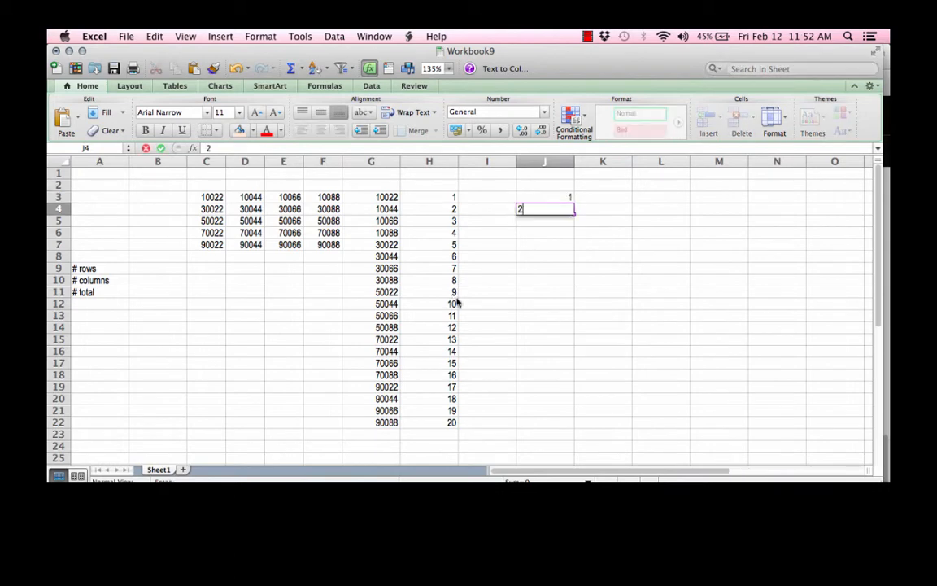
key(Return)
text(3)
key(Return)
Step: Fill the number series from J3:J5 down to J22, and clear the whole series
key(Up)
key(Up)
key(Up)
key(shift+Down)
key(shift+Down)
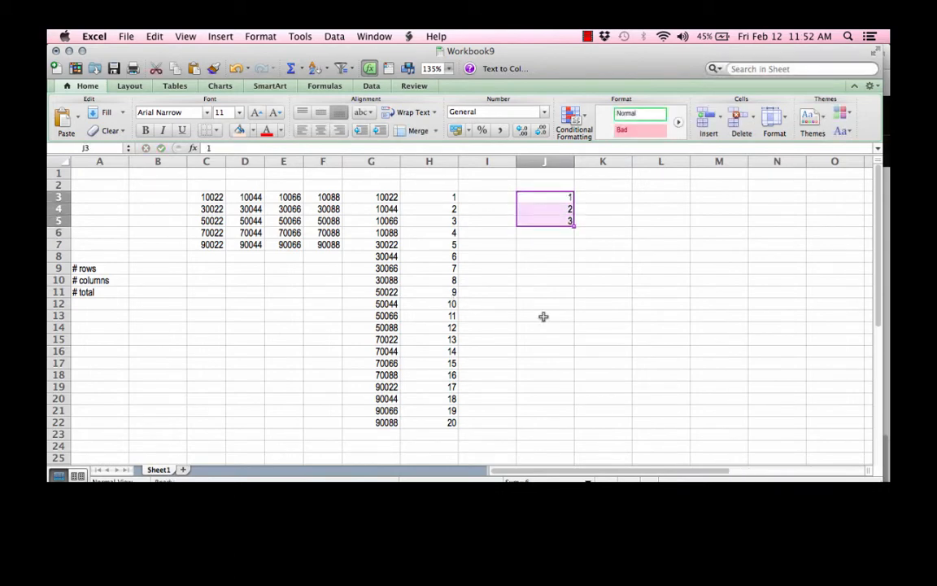
drag(574, 225, 572, 424)
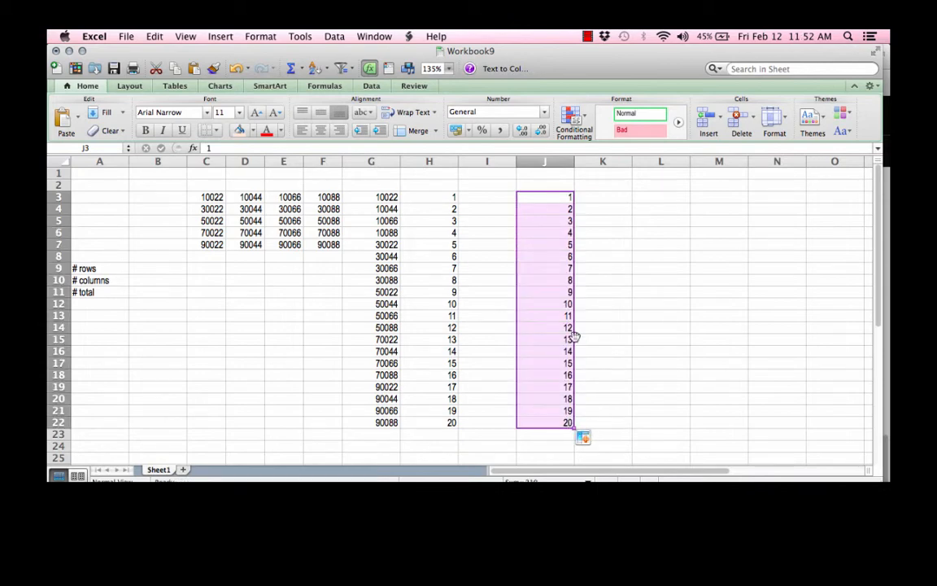
key(BackSpace)
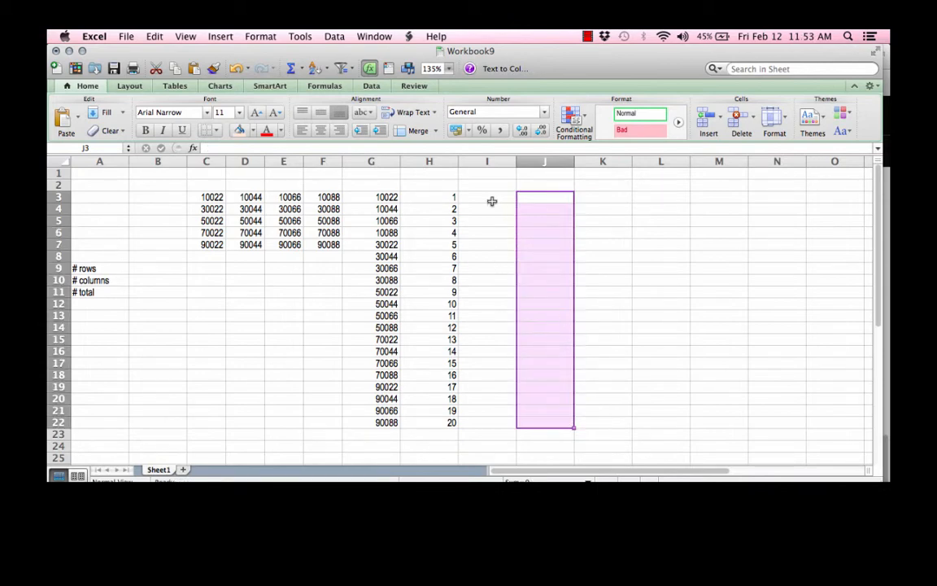
Step: Enter the formula =H3+1 in H4 and copy it down through H22
click(446, 198)
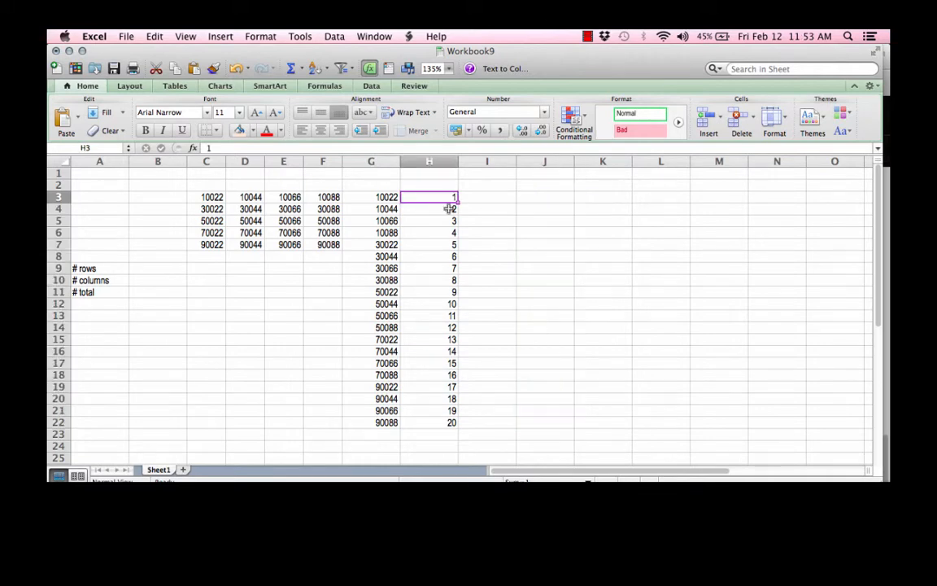
key(Down)
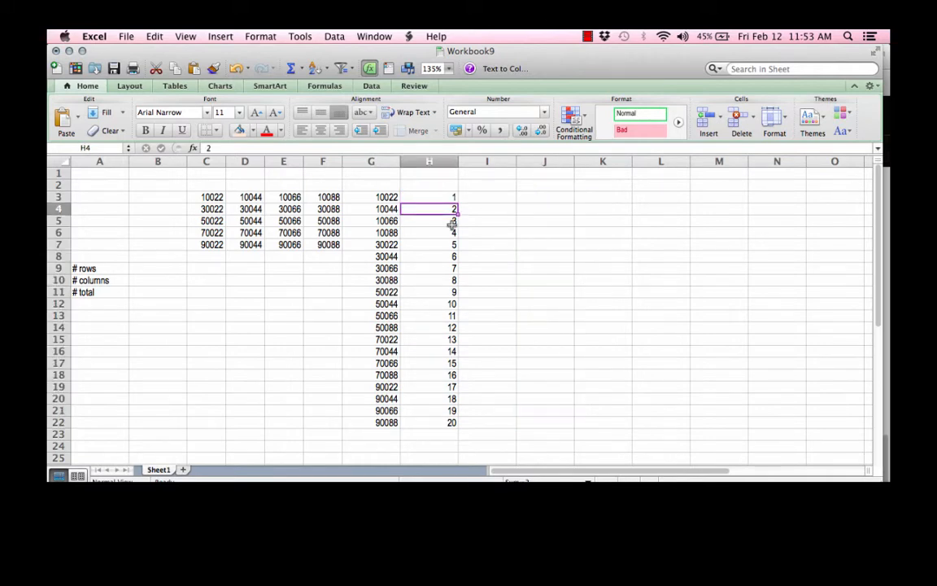
text(=)
key(Up)
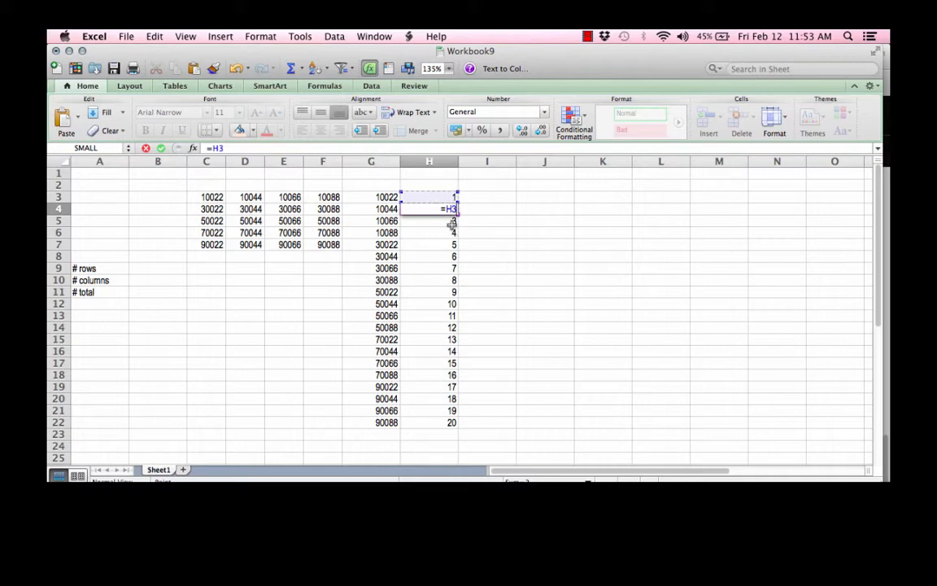
text(+1)
key(Return)
key(Up)
key(super+c)
key(super+shift+Down)
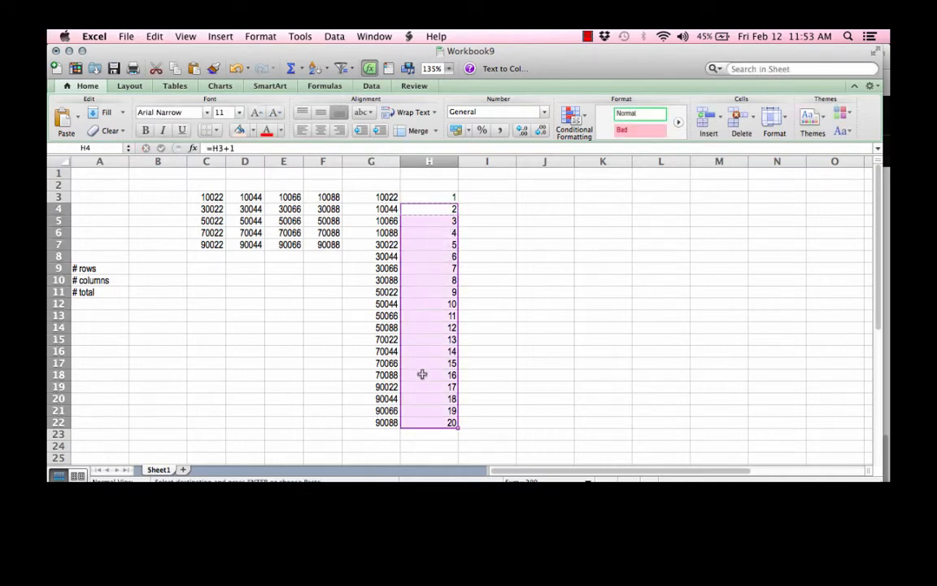
Step: Replace the value in H3 with the formula =ROW()-ROW($H$3)
click(428, 196)
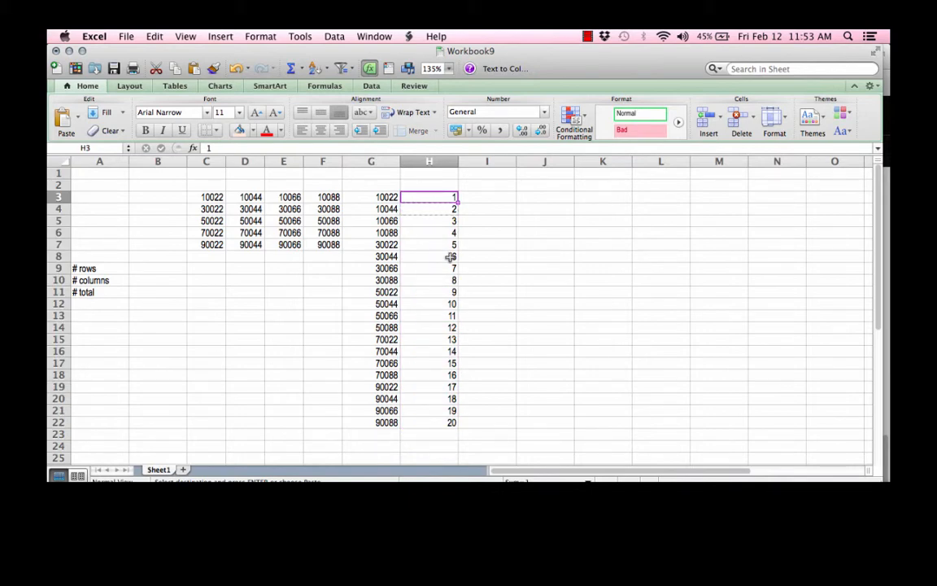
text(=row())
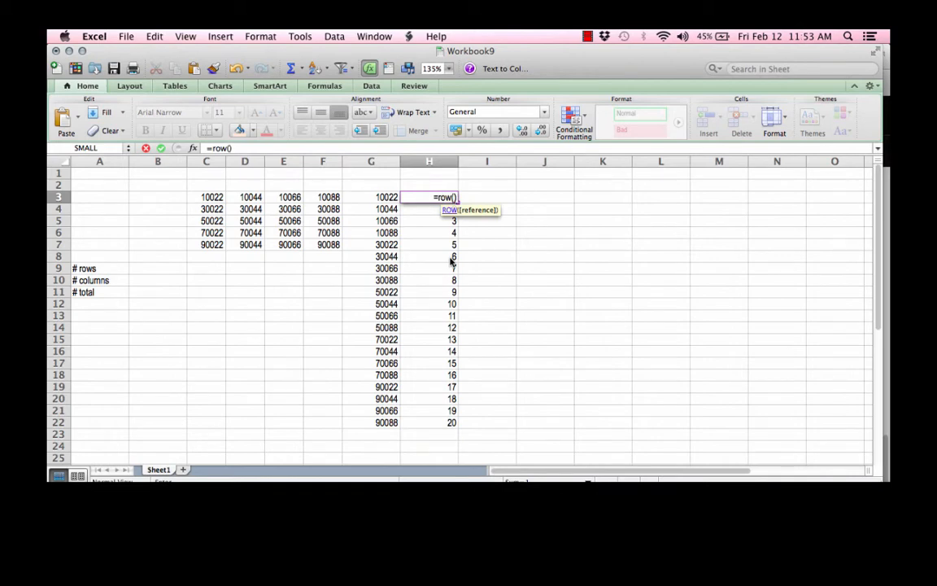
click(451, 257)
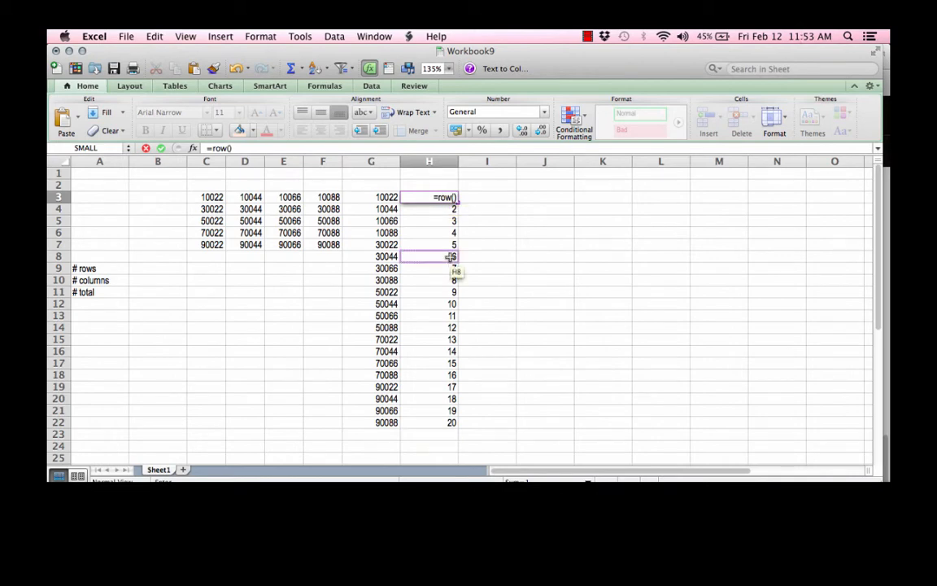
text(-row()
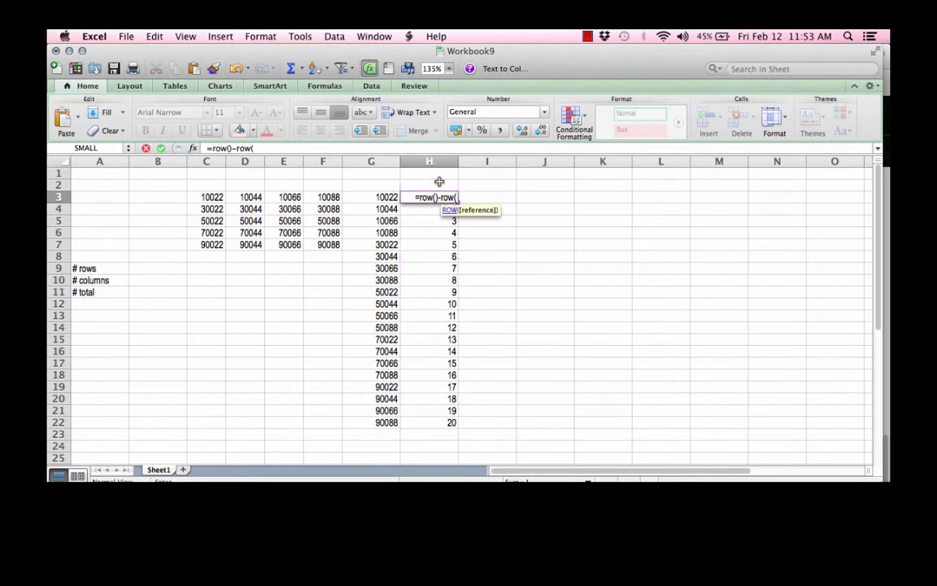
text(H3)
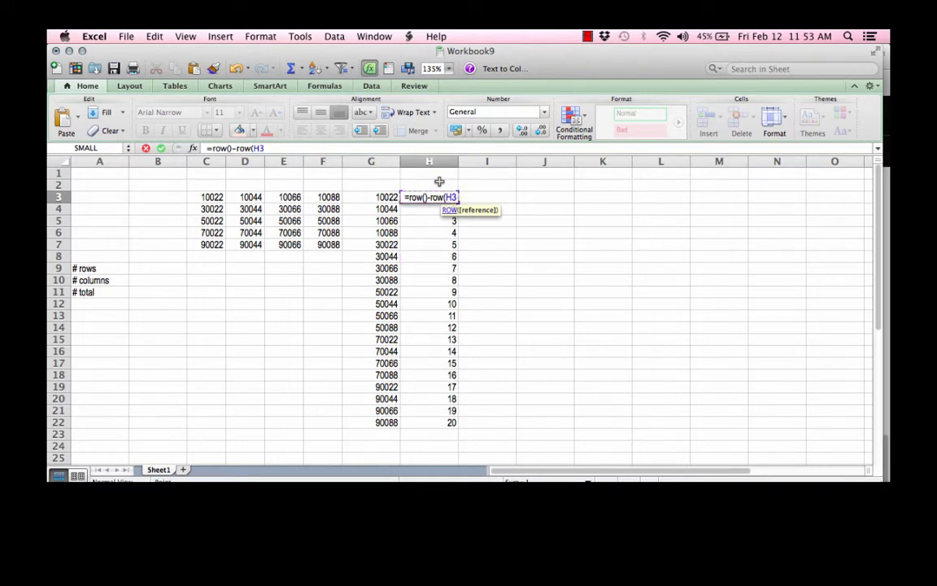
key(super+t)
text())
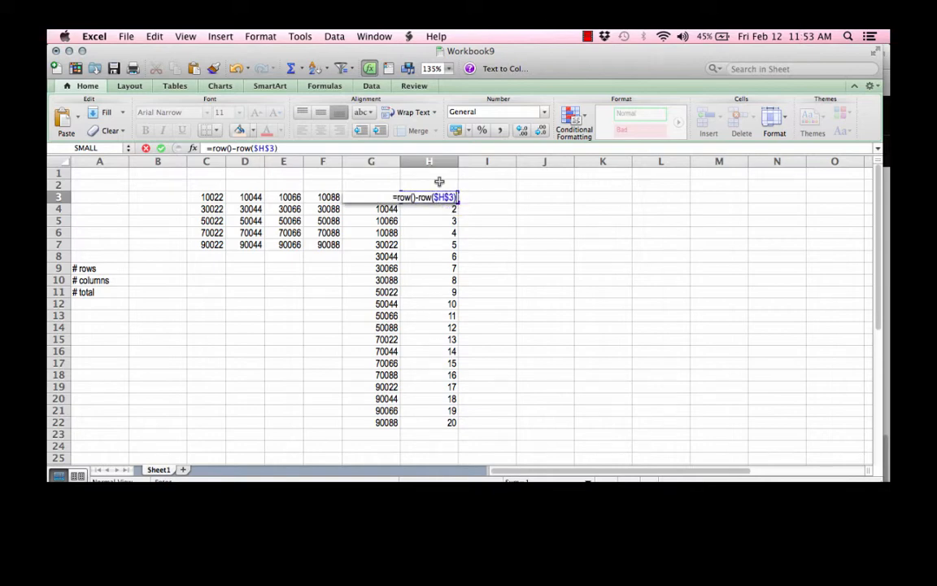
key(Return)
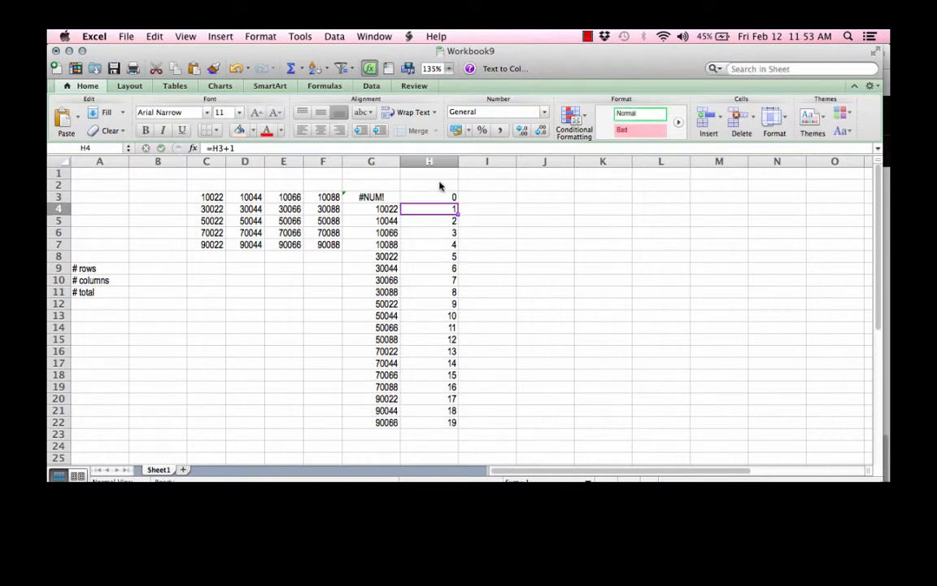
Step: Add +1 to the end of the row-difference formula in H3
key(Up)
key(ctrl+u)
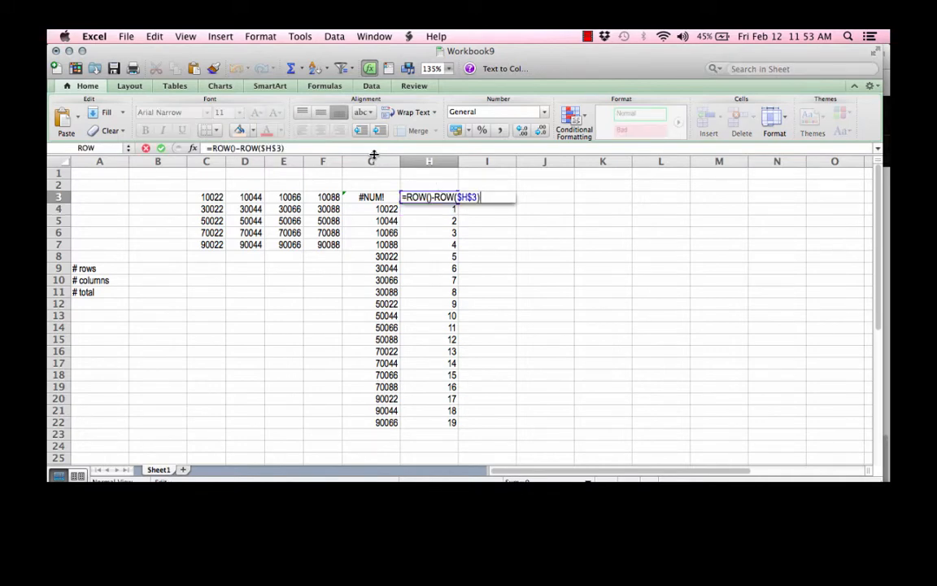
text(+1)
key(Return)
key(Up)
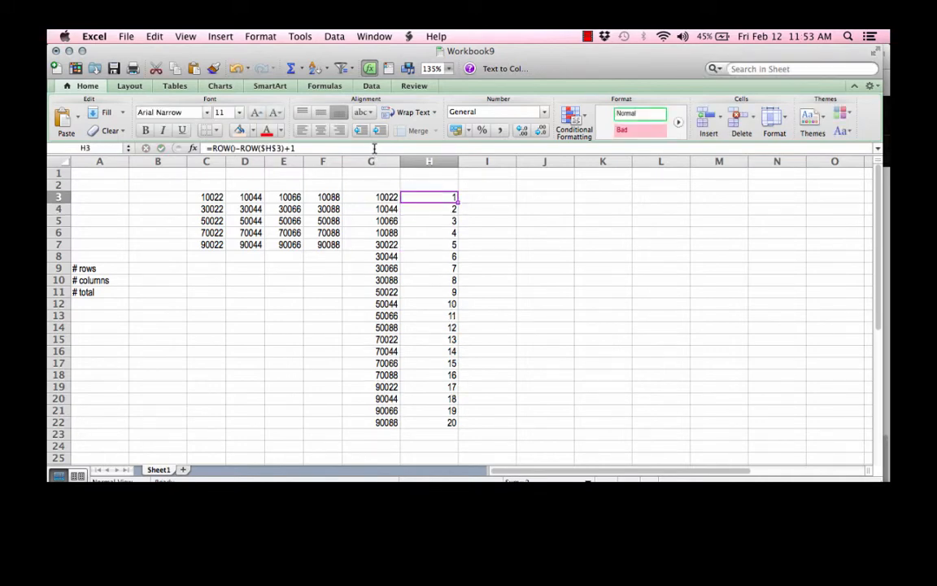
Step: Copy the formula =ROW()-ROW($H$3)+1 from H3 down through H22
key(super+c)
key(super+shift+Down)
key(super+v)
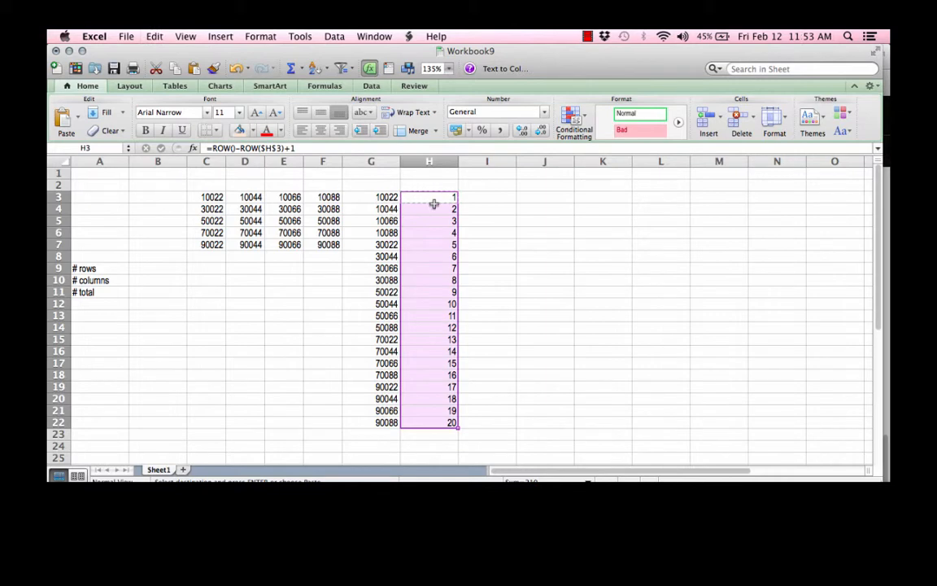
Step: Examine the copied row-number formulas cell by cell down column H from H3 to H14
click(434, 201)
key(Down)
key(Down)
key(Down)
key(Down)
key(Down)
key(Down)
key(Down)
key(Down)
key(Down)
key(Down)
key(Down)
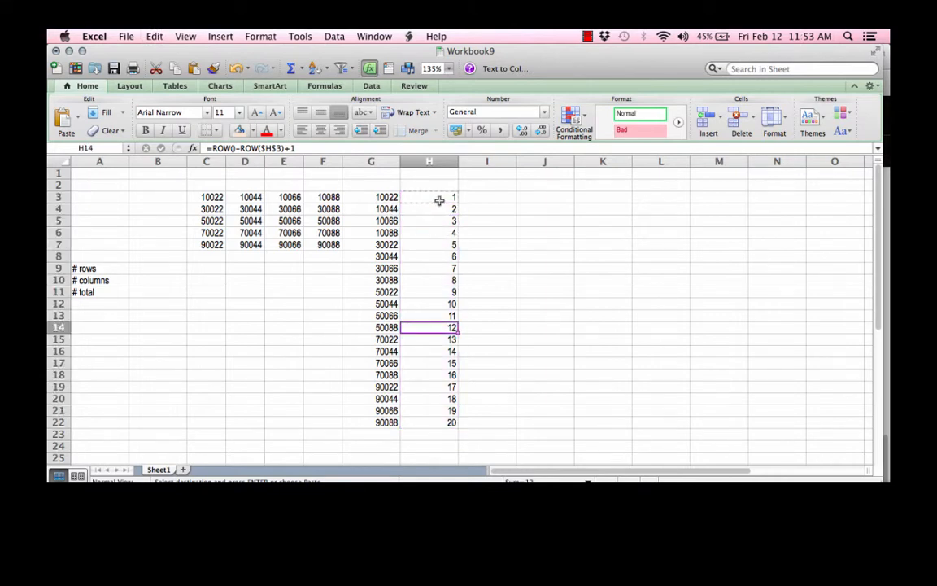
click(439, 197)
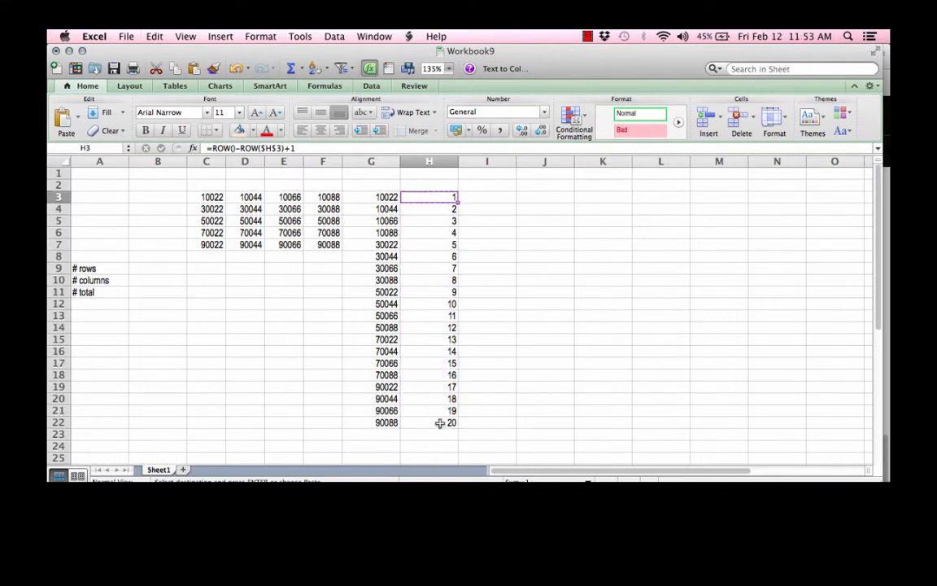
Step: Examine the SMALL formula in G3 and the cells it references
click(387, 197)
click(410, 196)
click(378, 198)
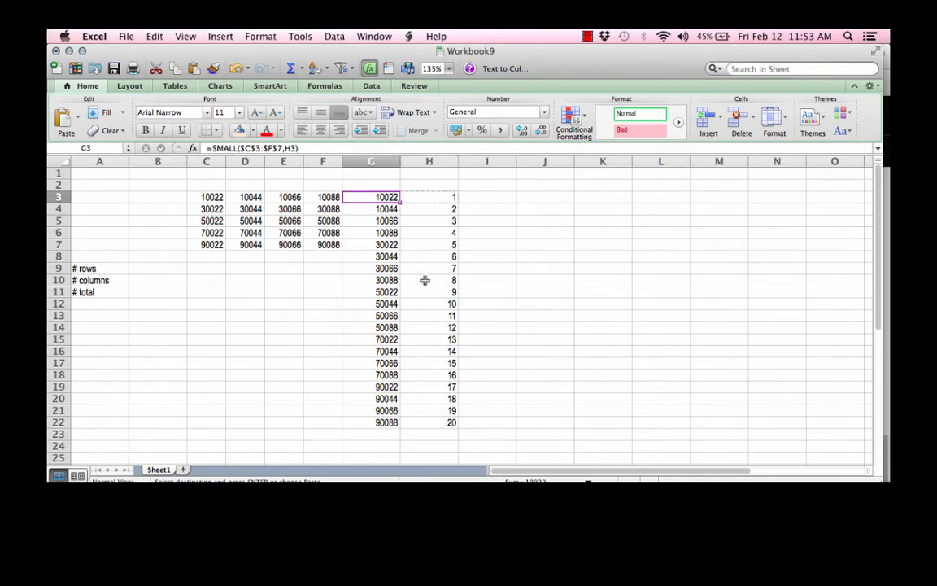
key(ctrl+u)
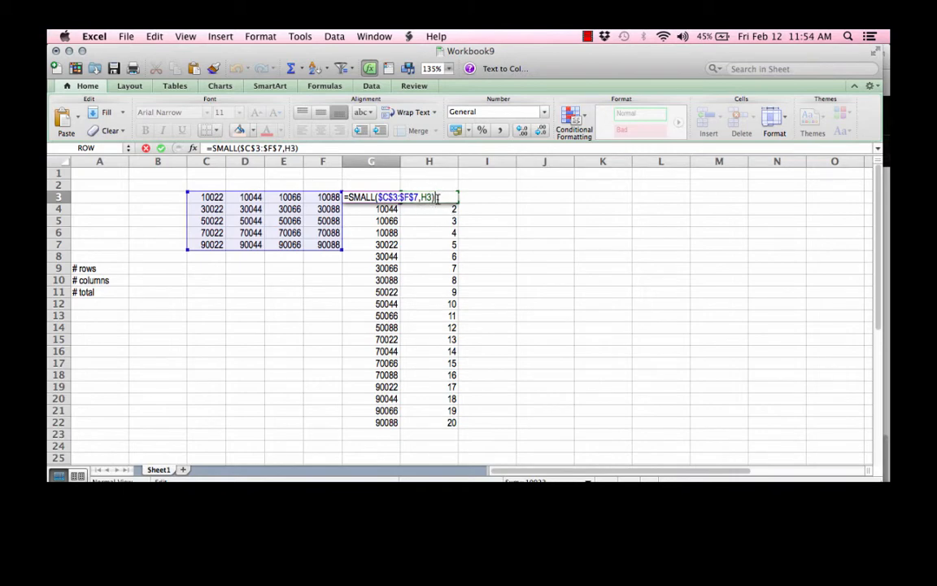
key(Escape)
Step: Replace the H3 argument of the SMALL formula in G3 with the expression ROW()-ROW($H$3)+1 copied from H3
click(433, 197)
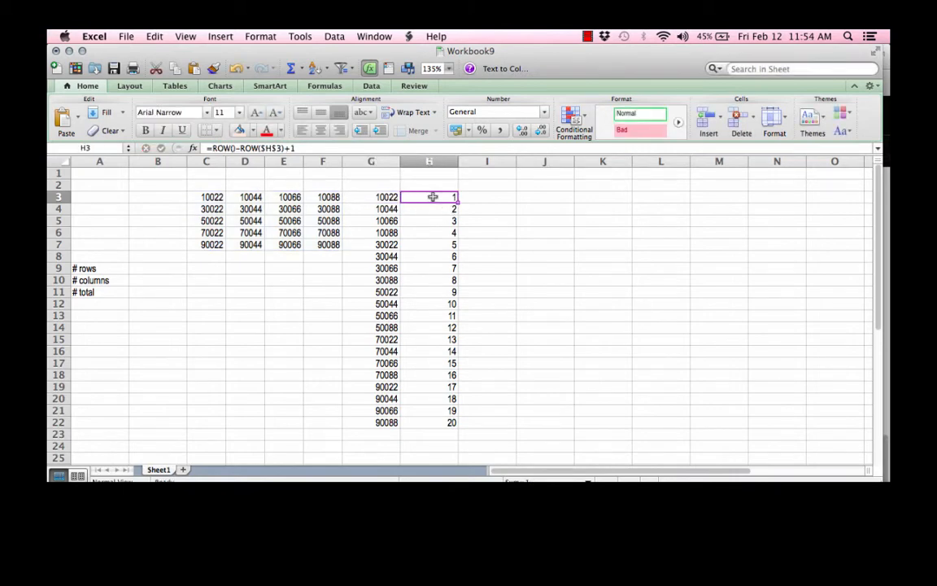
click(214, 149)
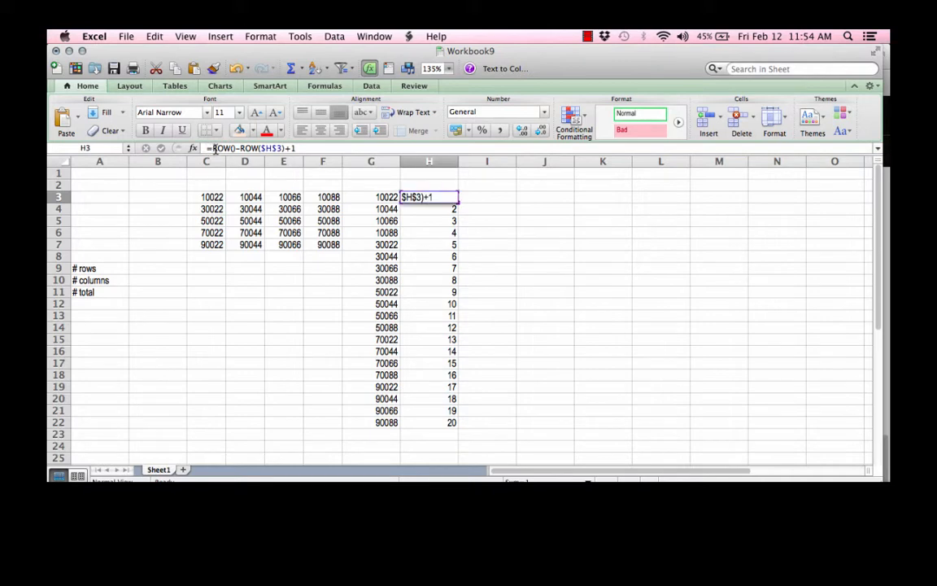
drag(214, 148, 300, 148)
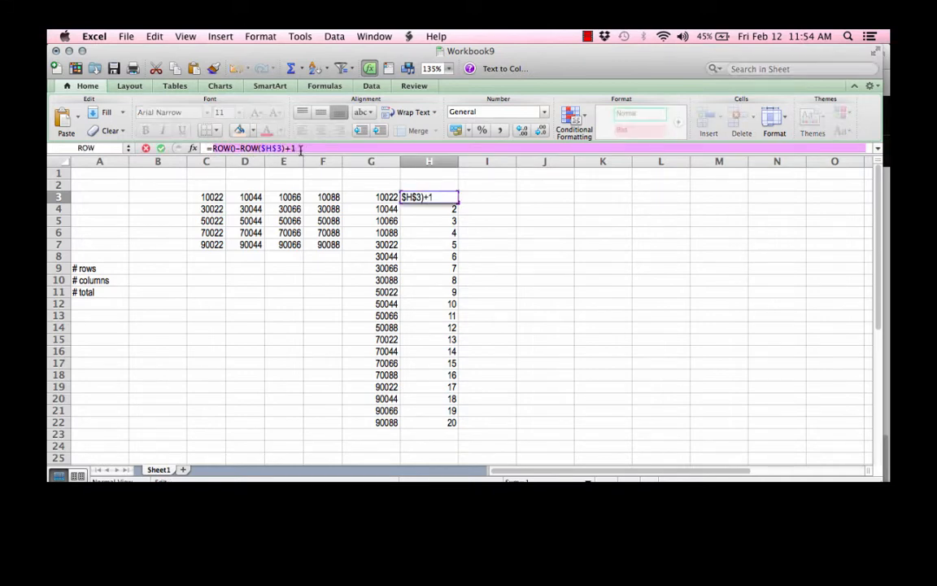
key(Escape)
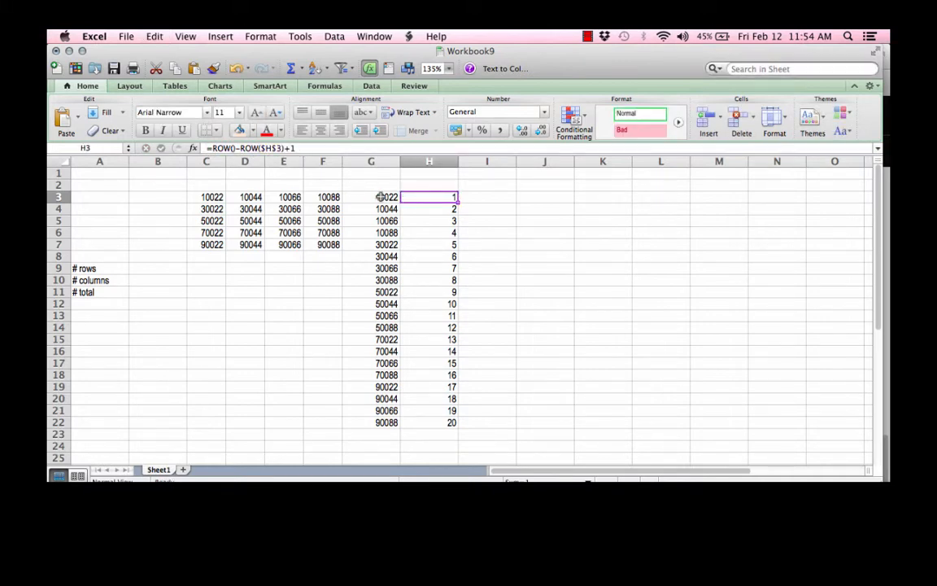
key(Left)
click(301, 148)
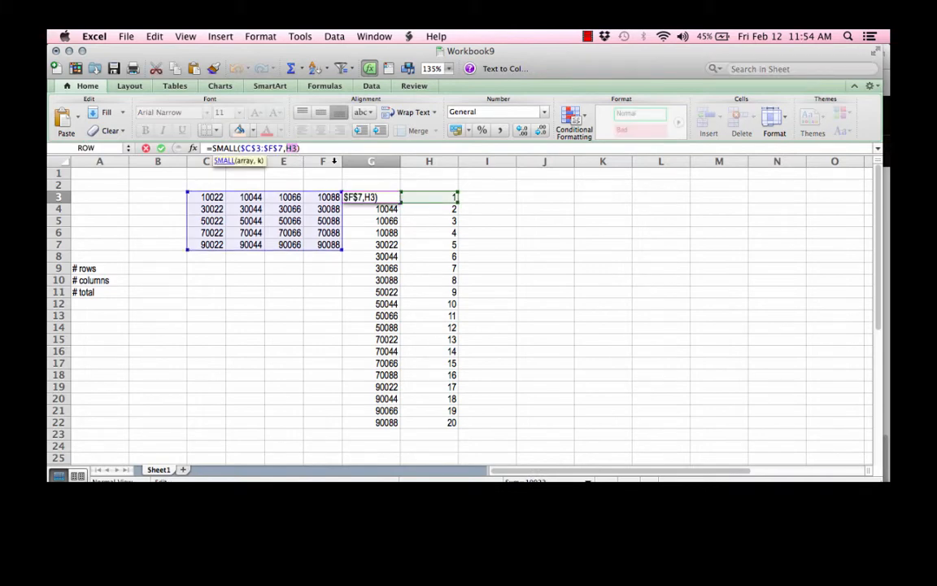
key(super+v)
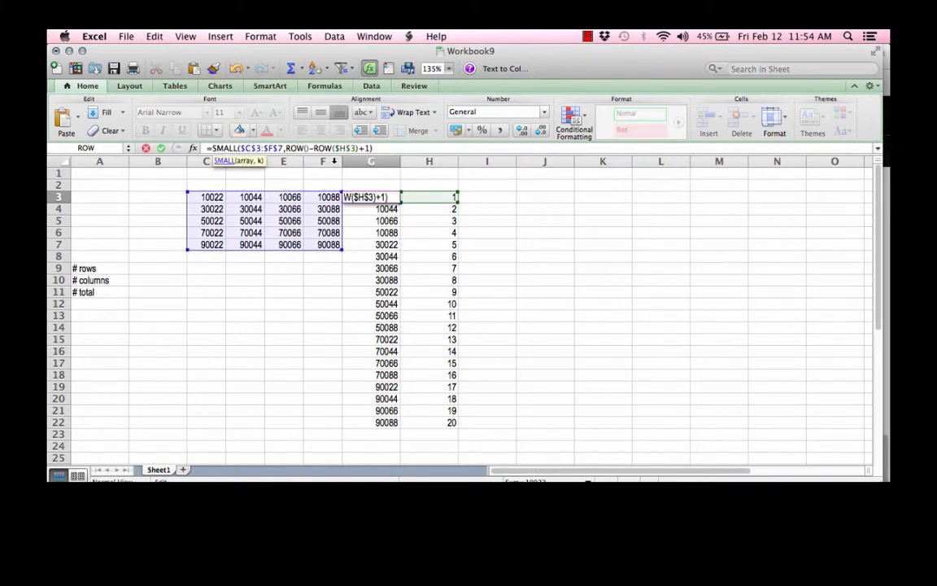
key(Return)
Step: Copy the revised SMALL formula from G3 down through G22
key(Up)
key(super+c)
key(shift+super+Down)
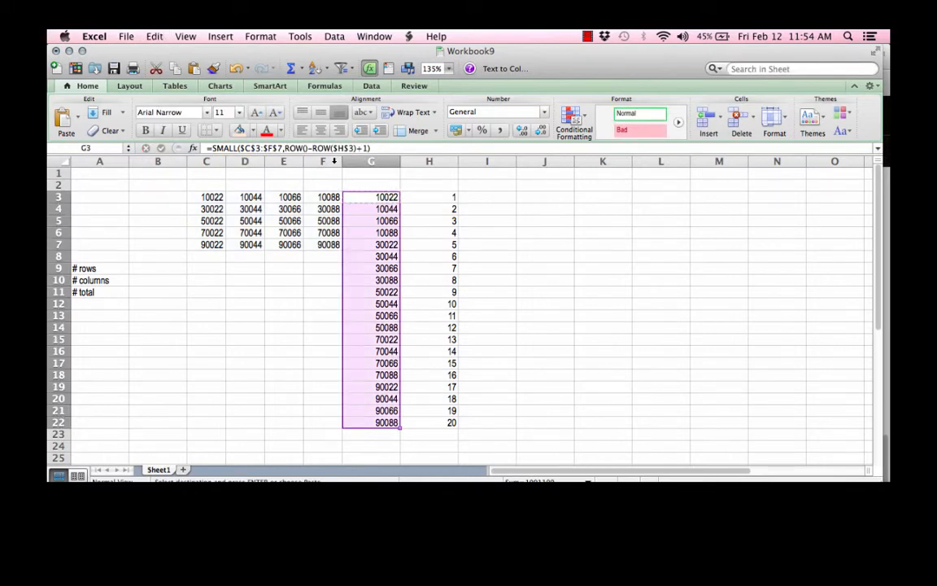
Step: Clear the row counters in H3:H22, then undo the deletion
key(Right)
key(shift+super+Down)
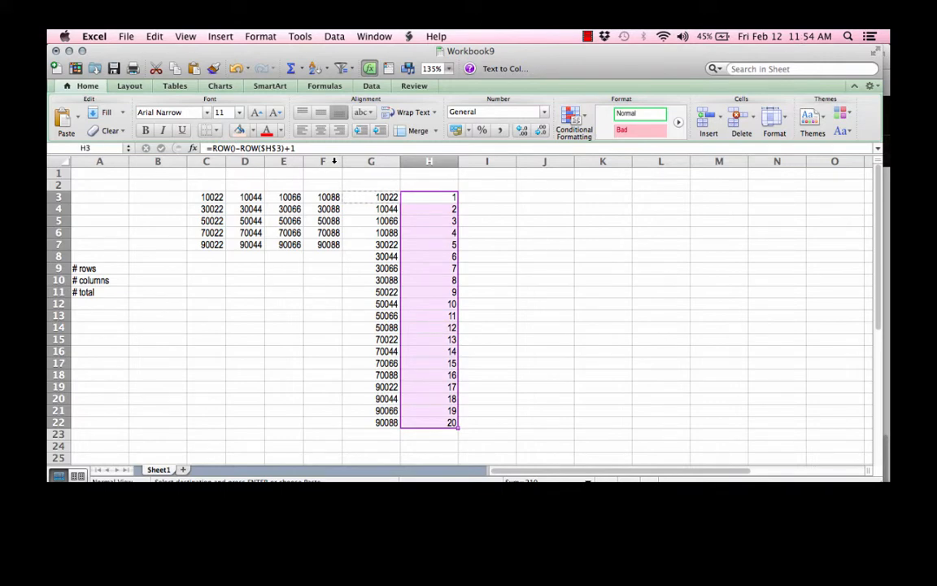
key(Delete)
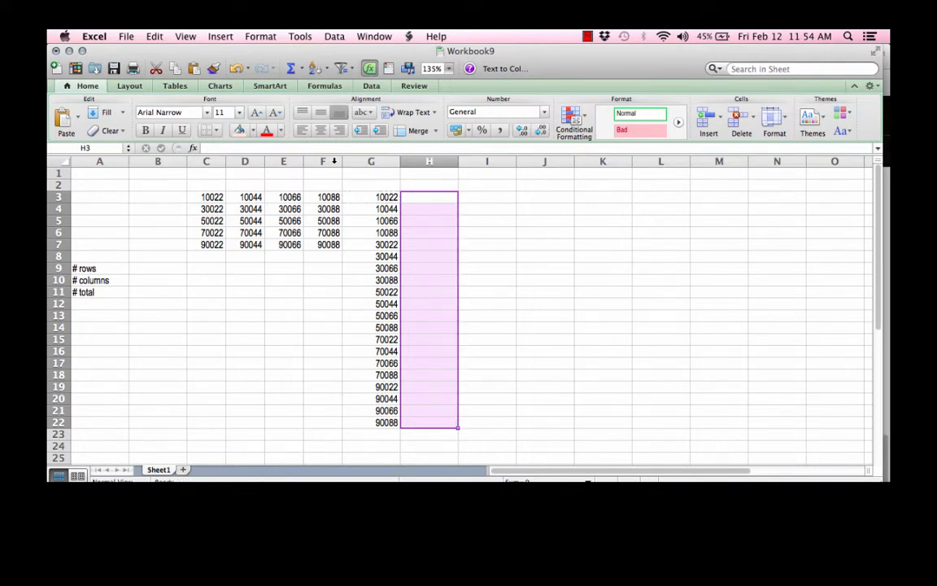
key(super+z)
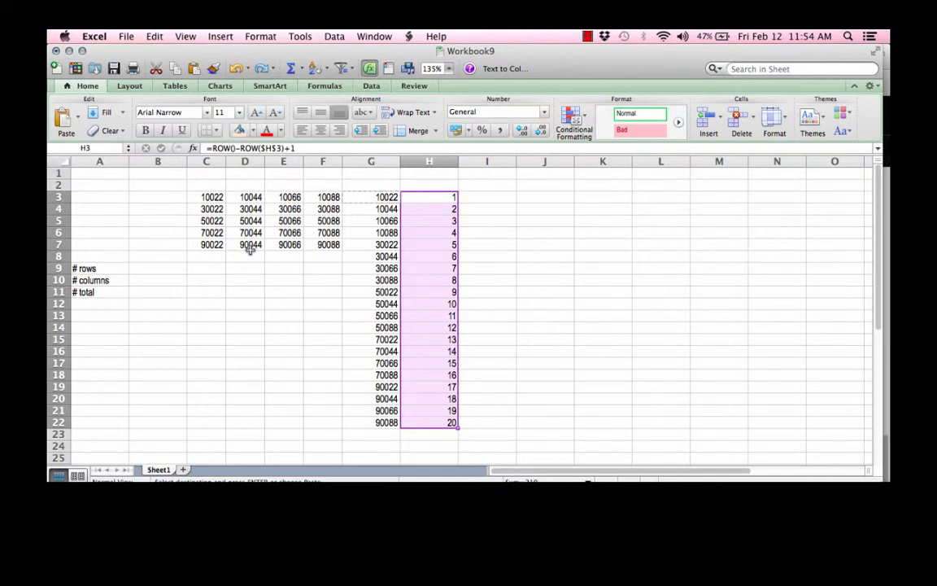
Step: Enter the formula =INDEX($C$3:$F$7,4,2) in I3 to retrieve the value at row 4, column 2 of the block
click(503, 196)
text(=index)
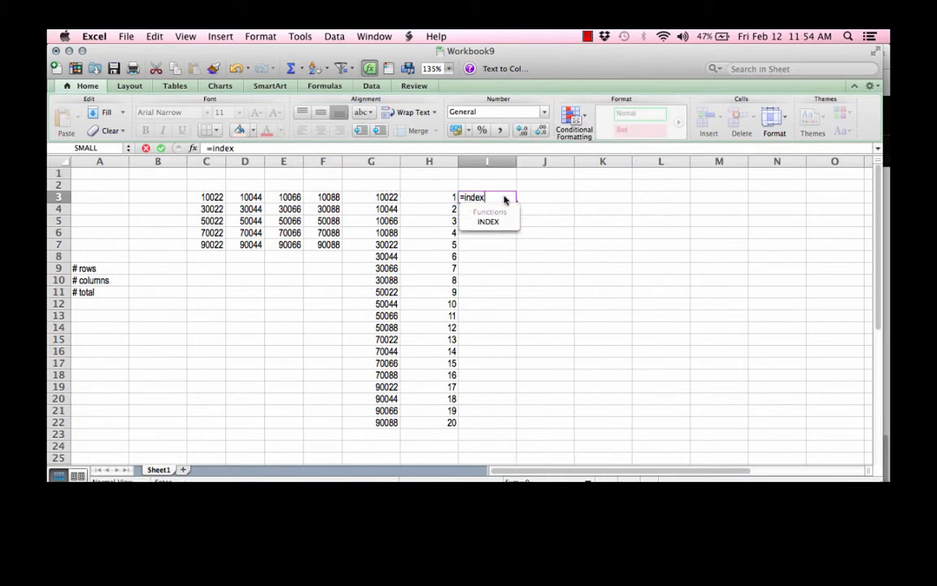
text(()
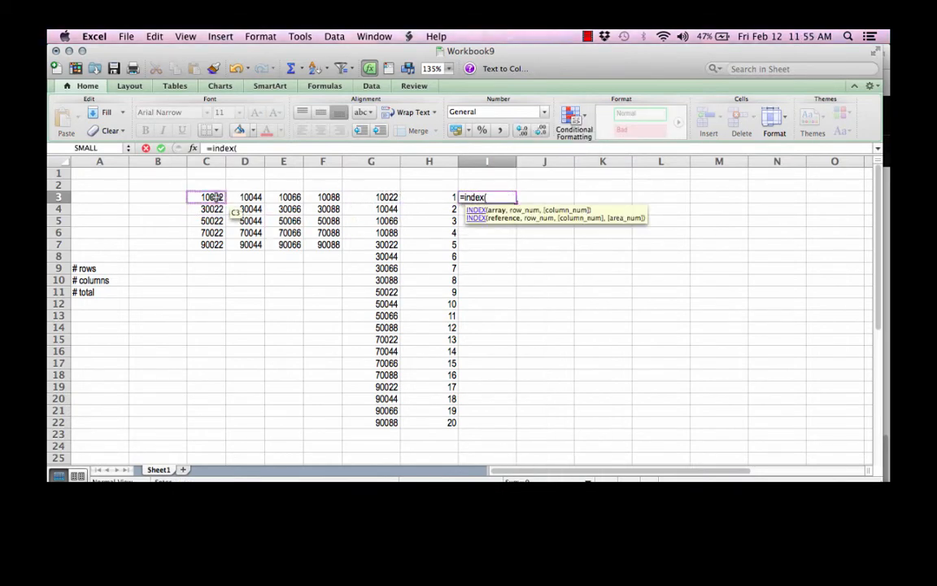
drag(206, 197, 311, 242)
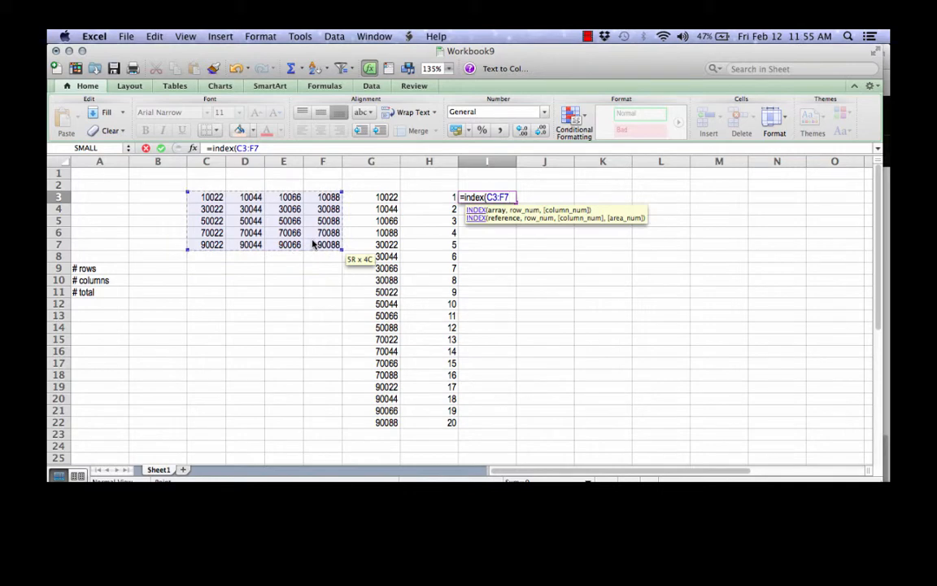
key(super+t)
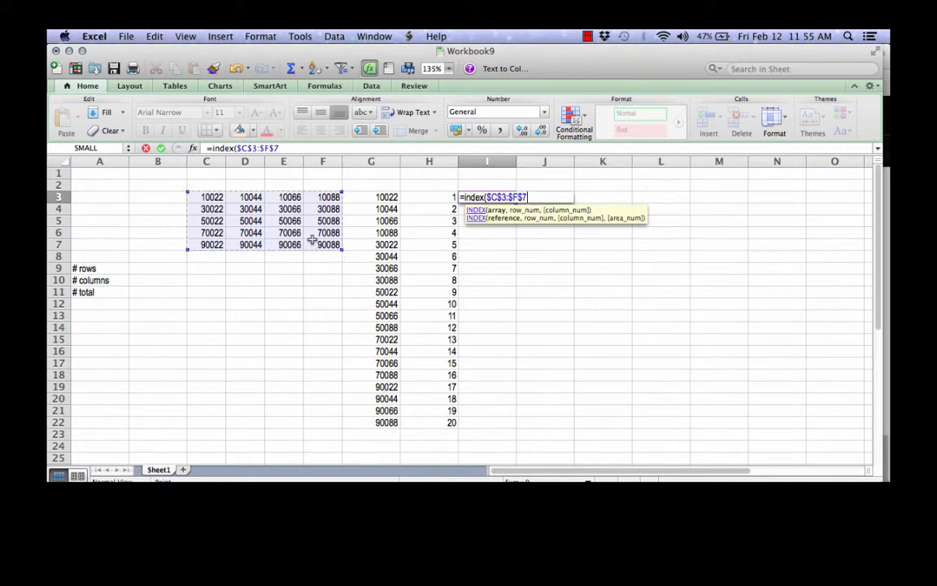
text(,)
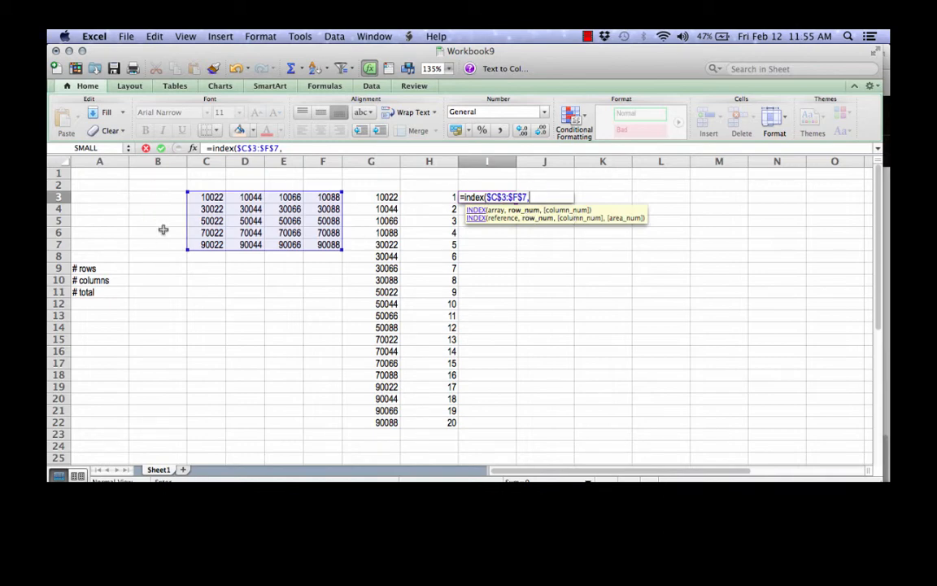
text(4,2))
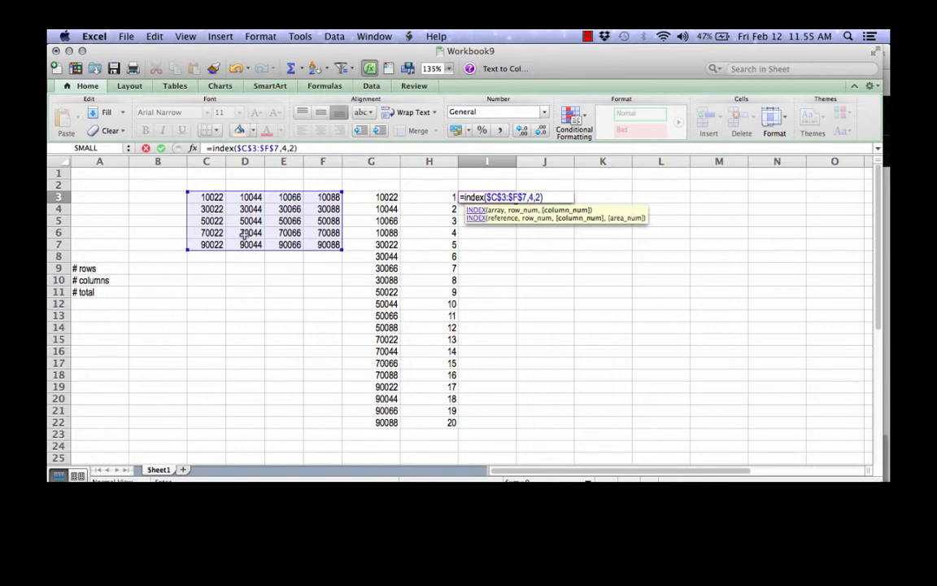
key(Return)
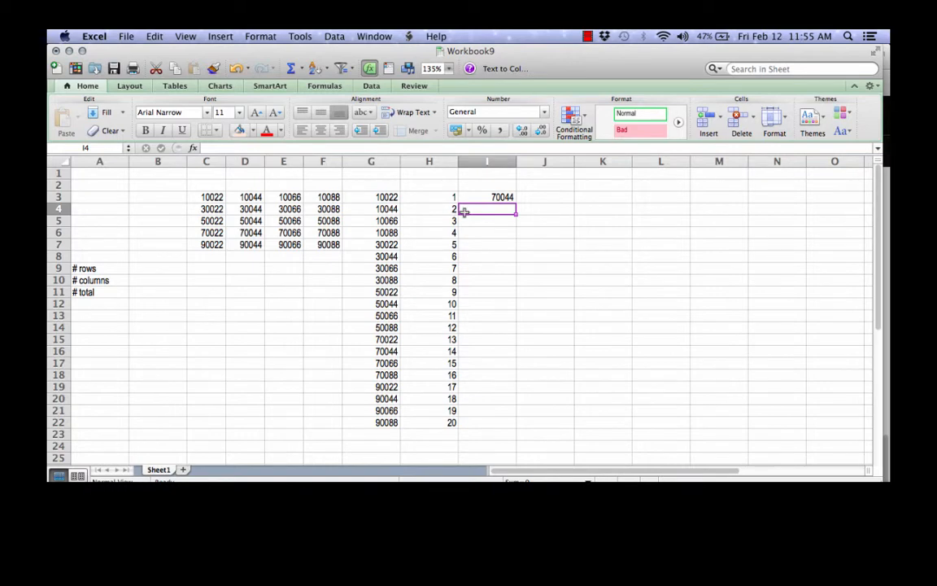
Step: Clear the trial INDEX formula from I3
click(493, 197)
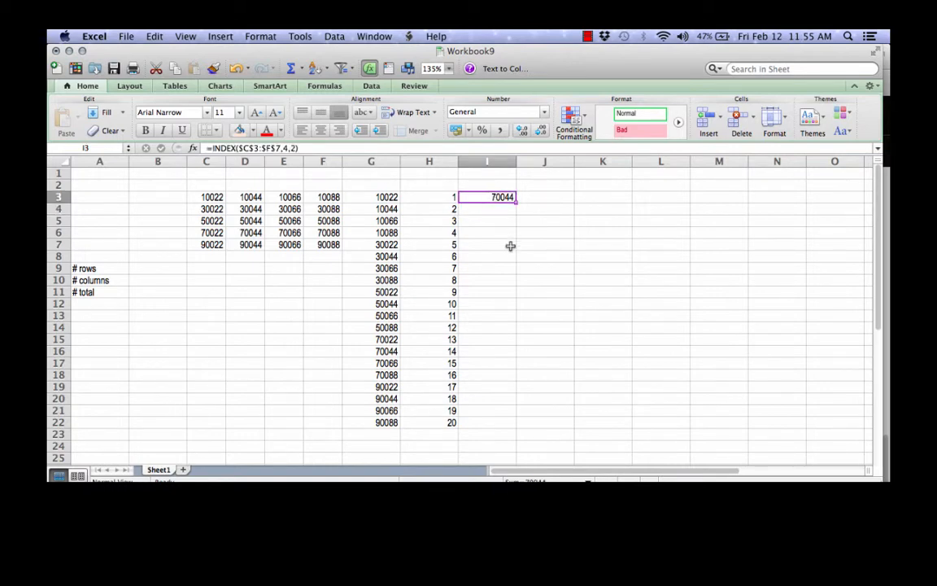
key(Delete)
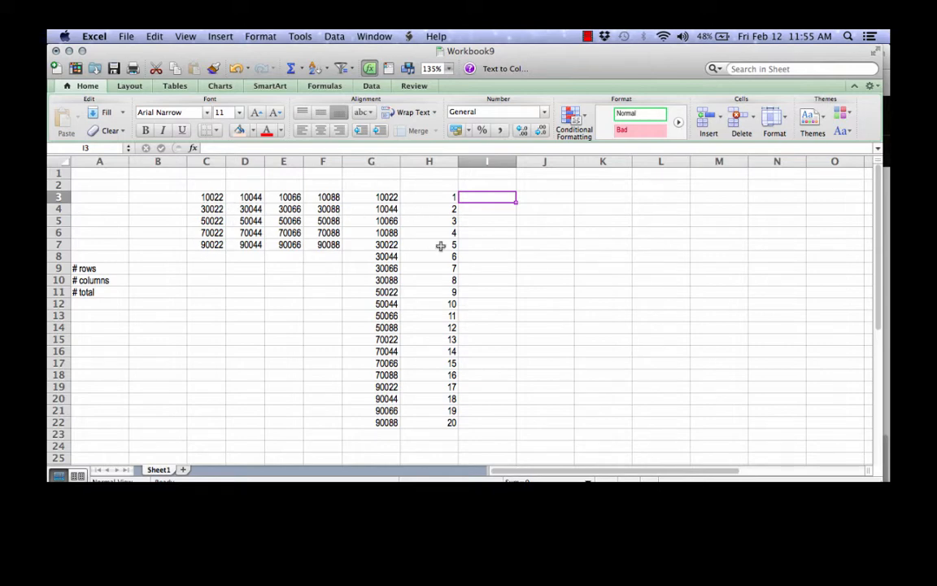
click(450, 198)
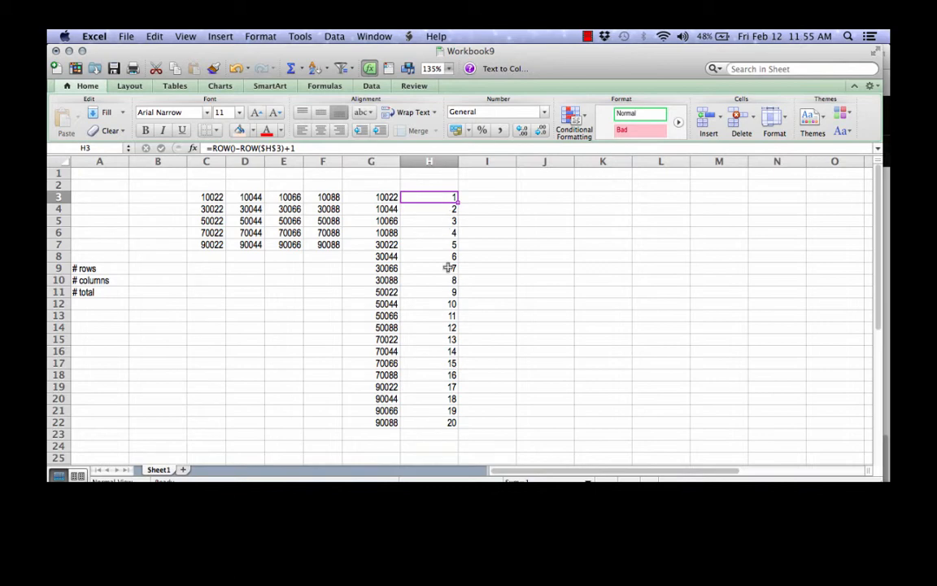
click(505, 198)
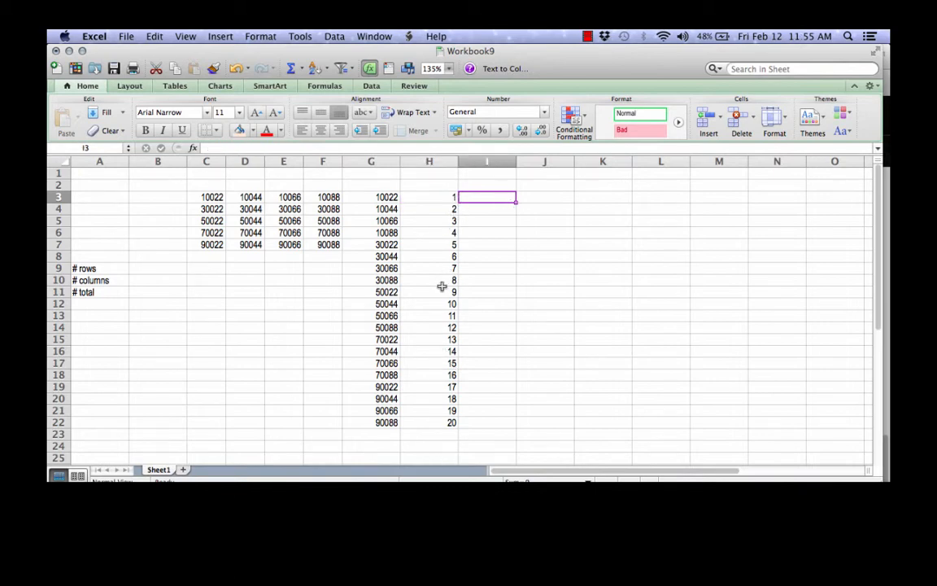
Step: Enter a COUNT formula over C3:C7 in B9 for the number of rows
click(157, 269)
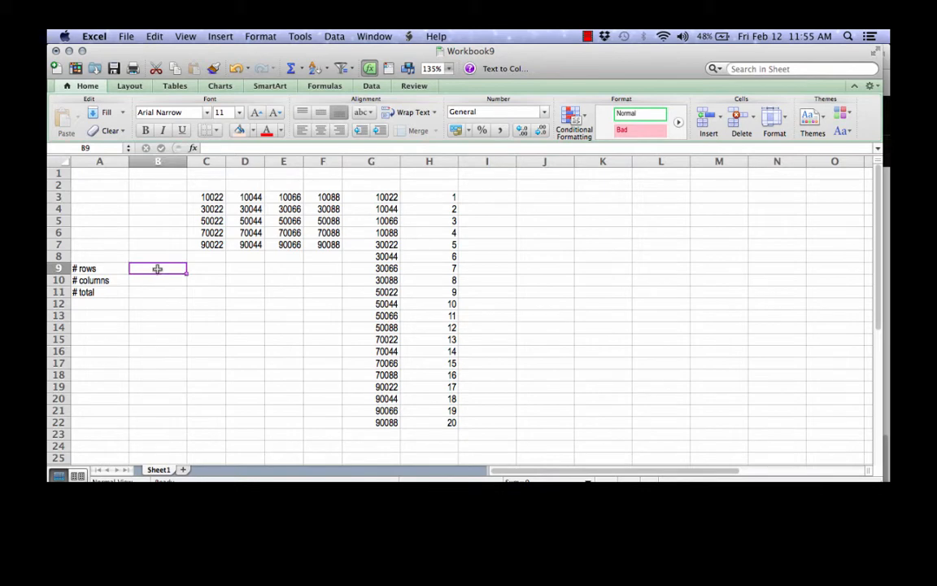
text(=)
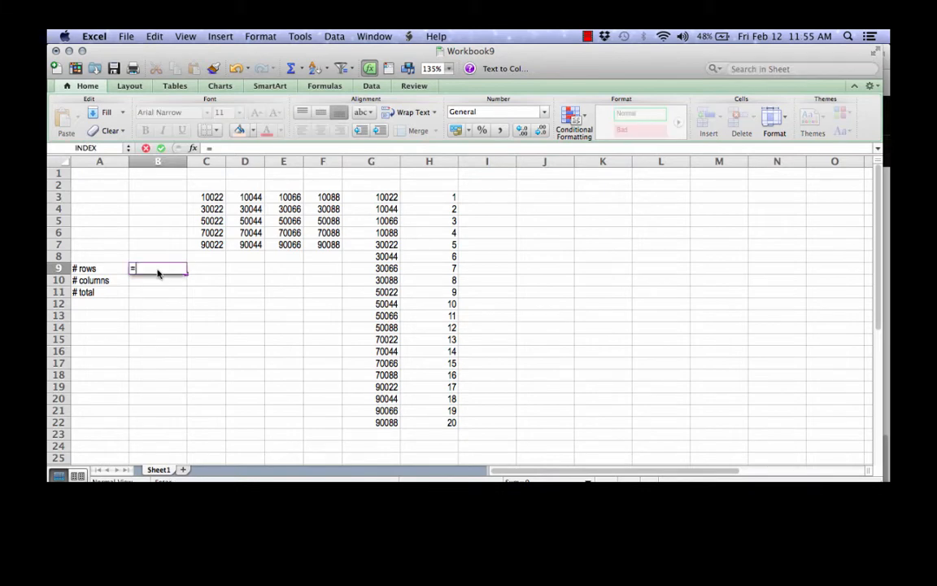
text(count()
drag(209, 196, 216, 251)
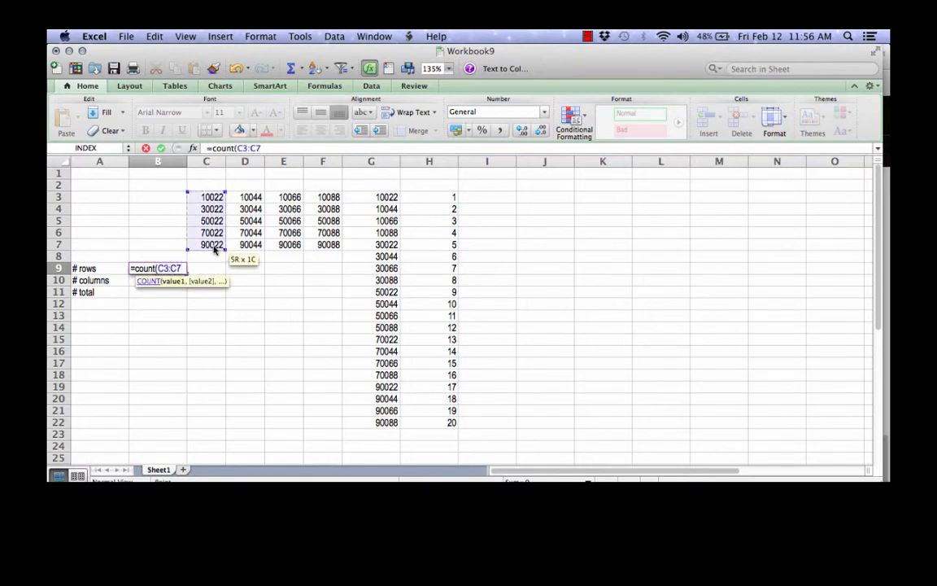
key(Return)
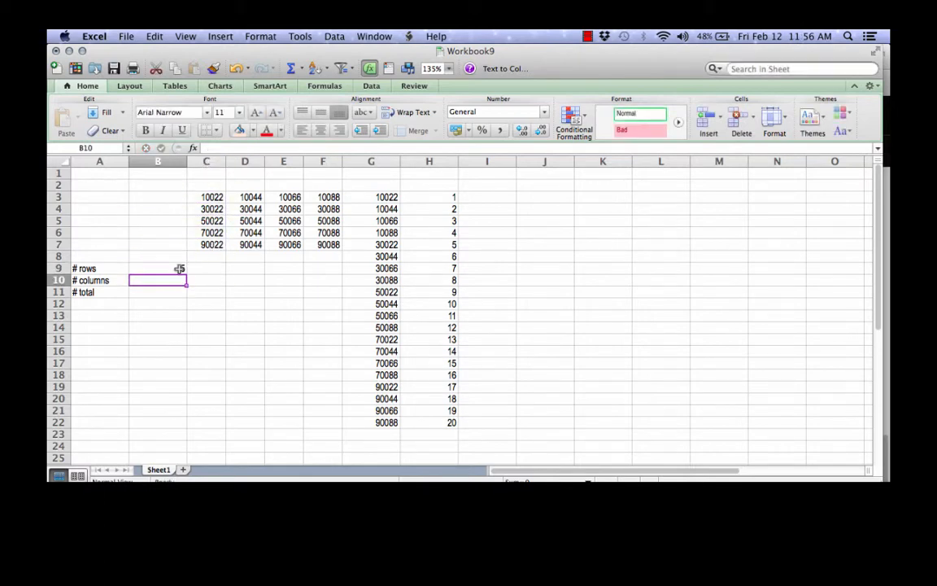
Step: Make the C3:C7 range in the B9 row count formula absolute
click(180, 267)
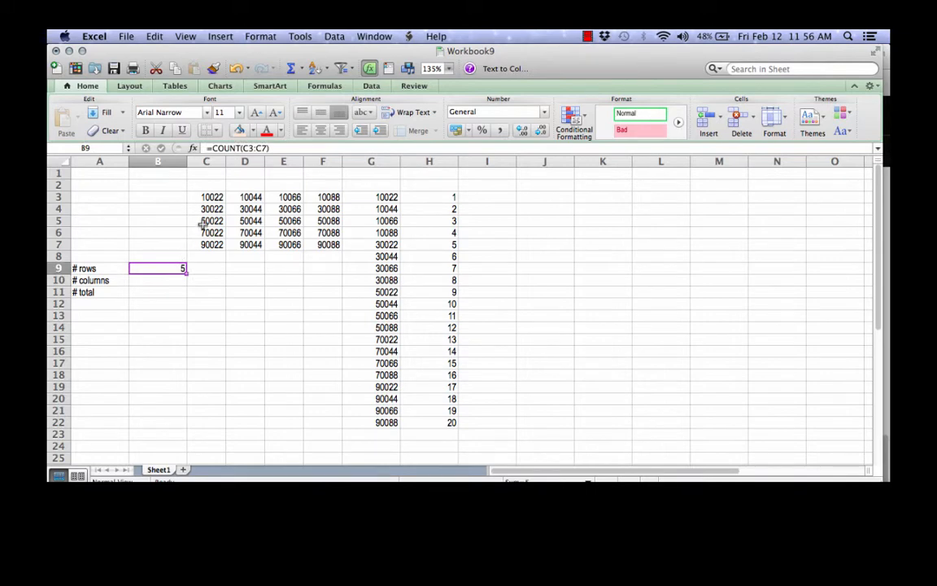
click(245, 150)
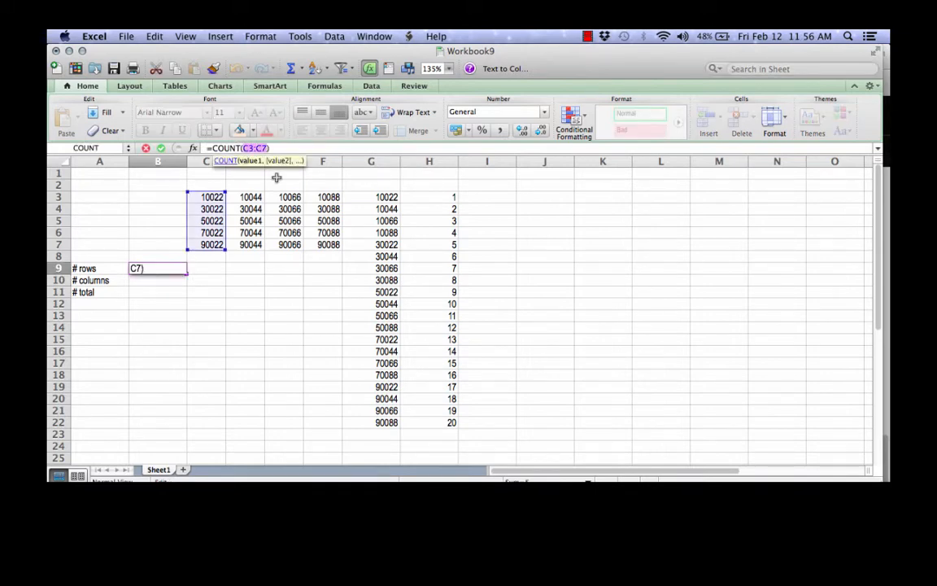
key(super+t)
key(Return)
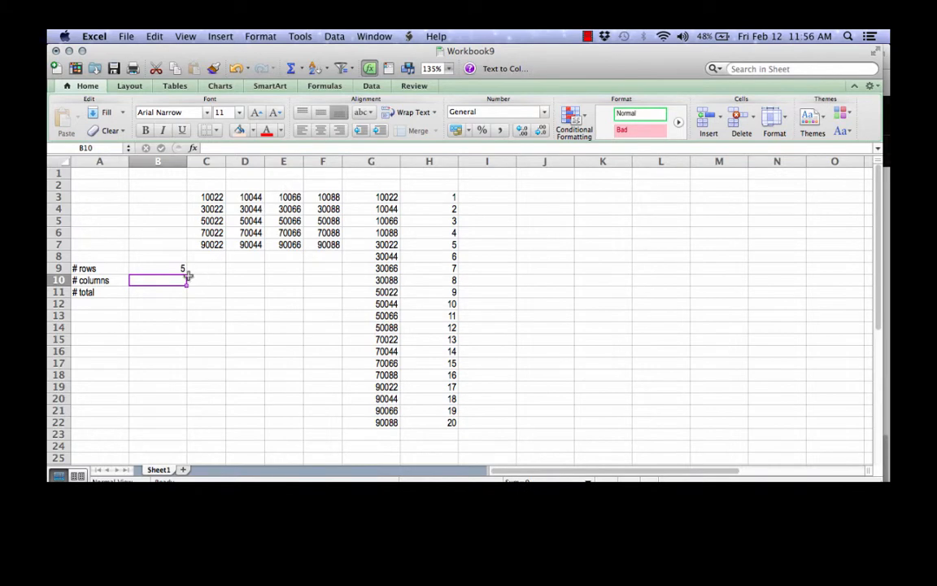
Step: Enter a COUNT formula over the block's first row, C3 through F3, in B10 for the number of columns
text(=count()
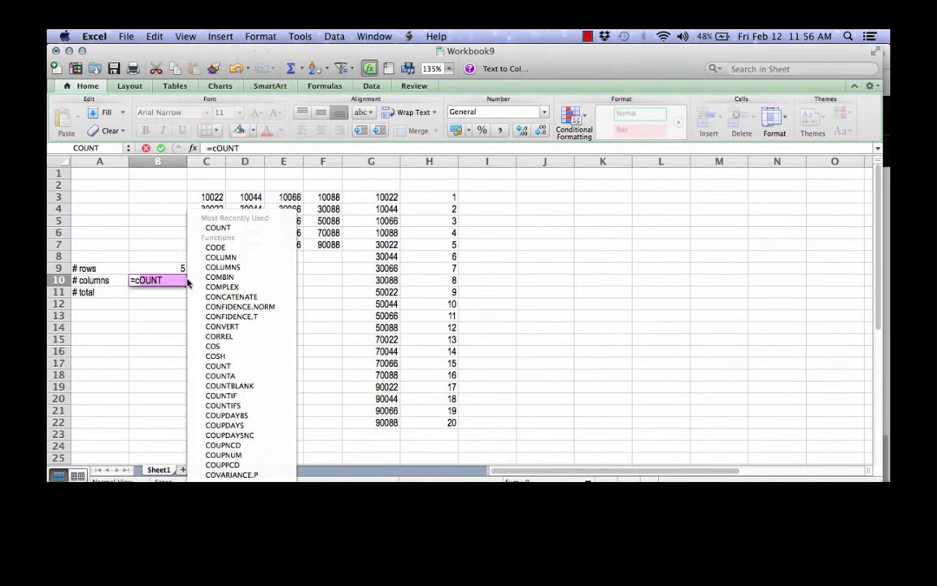
drag(203, 199, 314, 204)
text())
key(Return)
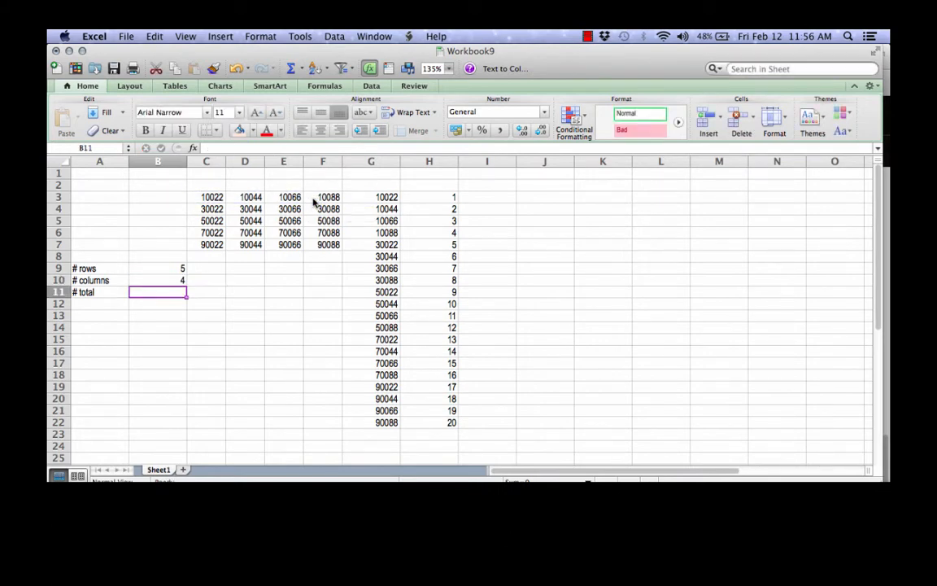
Step: Enter a COUNT formula over the absolute range $C$3:$F$7 in B11 for the total number of values
text(=count()
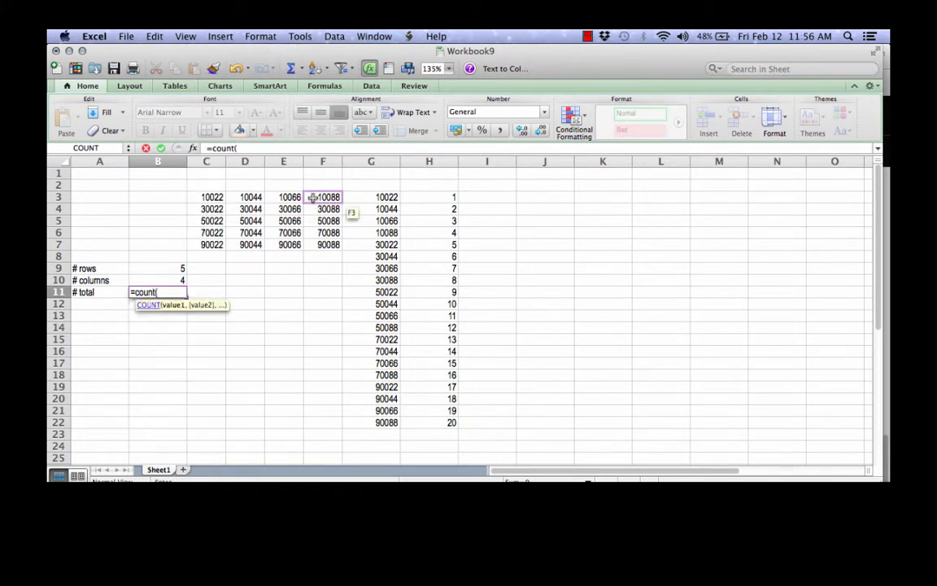
drag(213, 199, 318, 244)
key(super+t)
text())
key(Return)
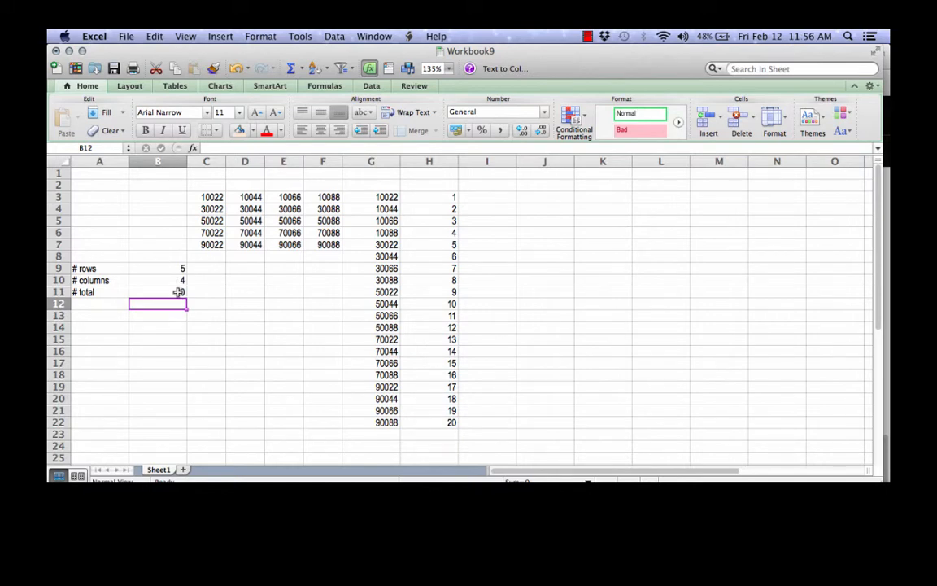
Step: Enter the formula =MOD(H3,$B$9) in I3, using the counter as number and the row count as divisor
click(498, 197)
text(=)
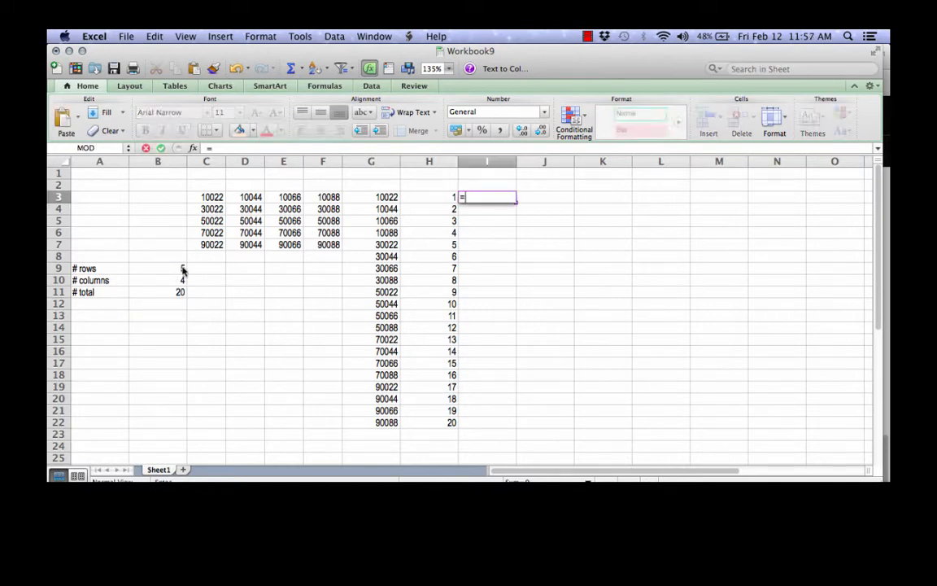
text(mod()
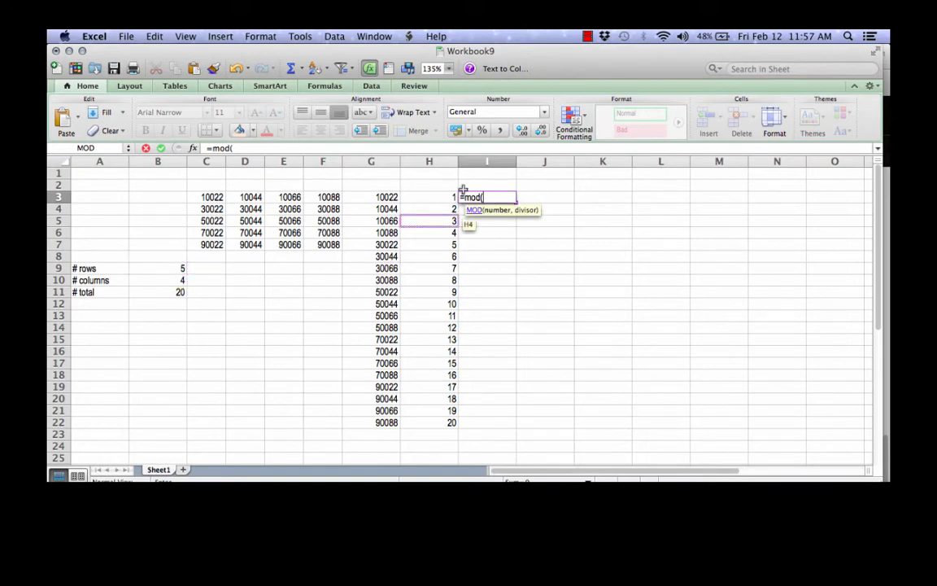
click(429, 201)
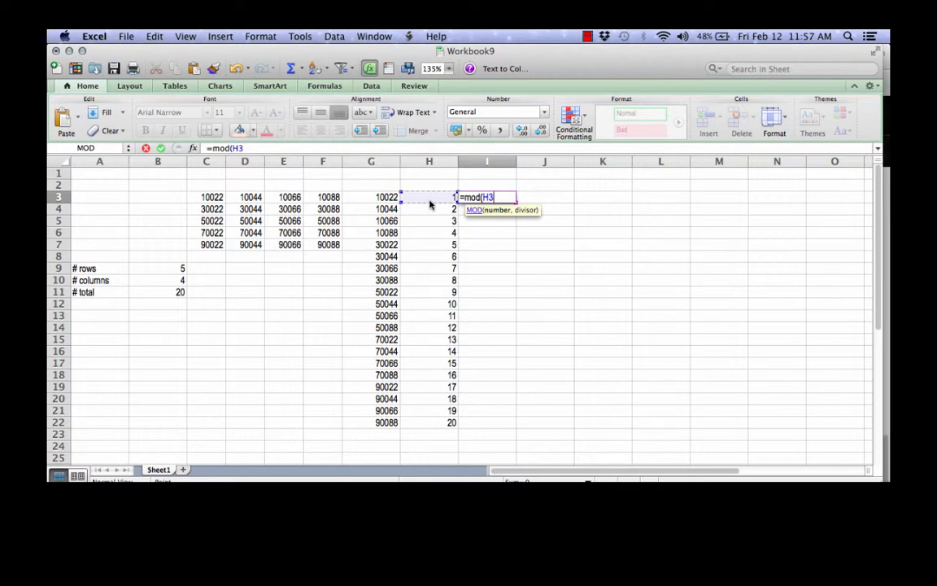
text(,)
click(165, 271)
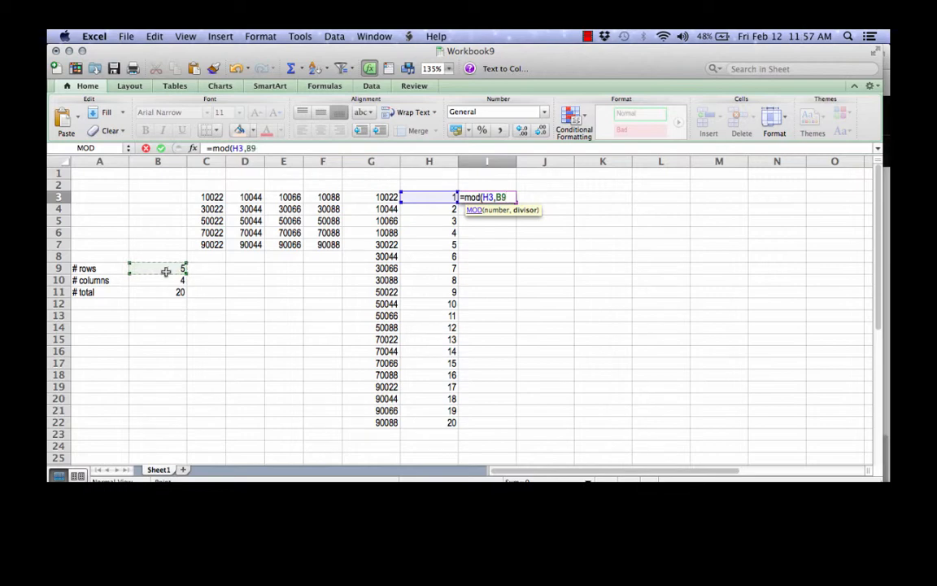
key(super+t)
text())
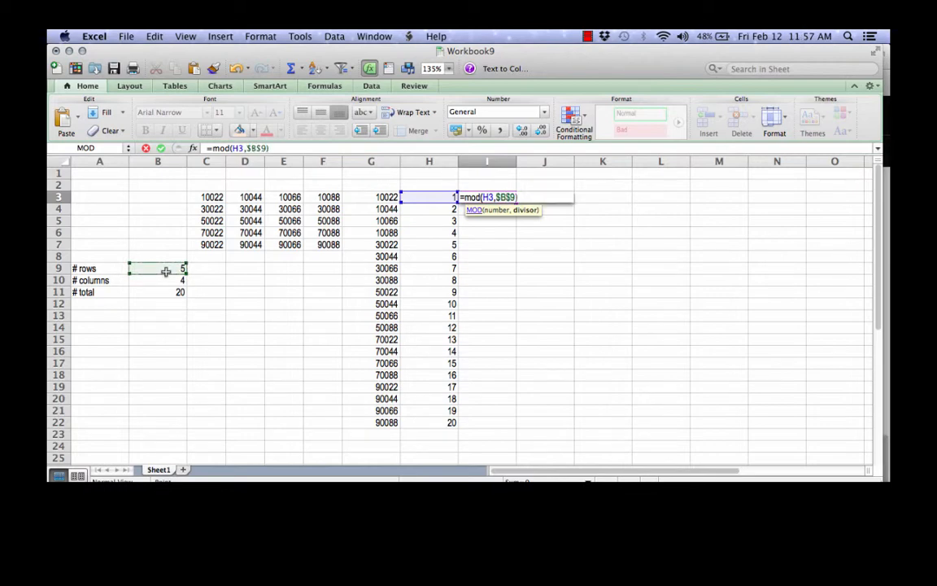
key(Return)
Step: Copy the MOD formula from I3 down through I22, alongside the full counter column
key(super+c)
key(super+Down)
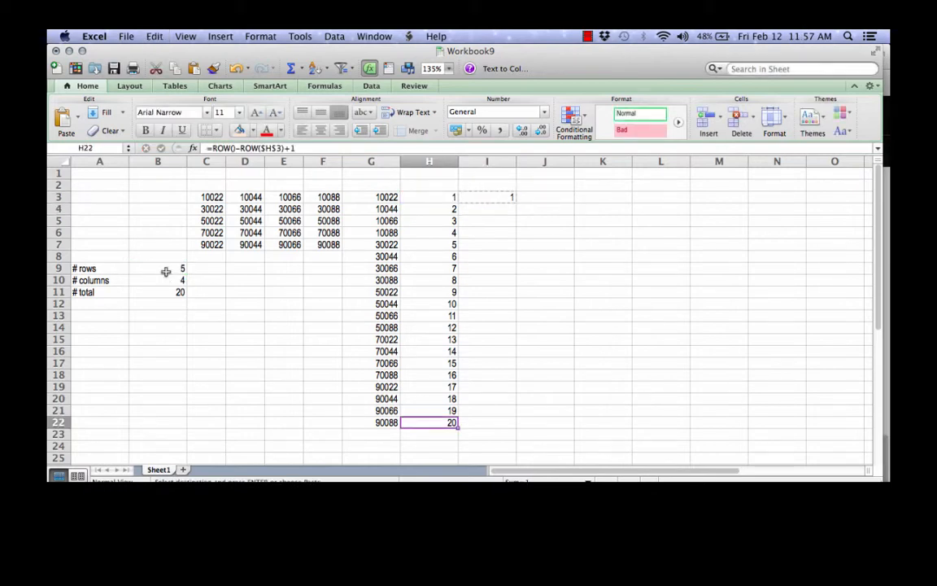
key(Right)
key(shift+super+Up)
key(super+v)
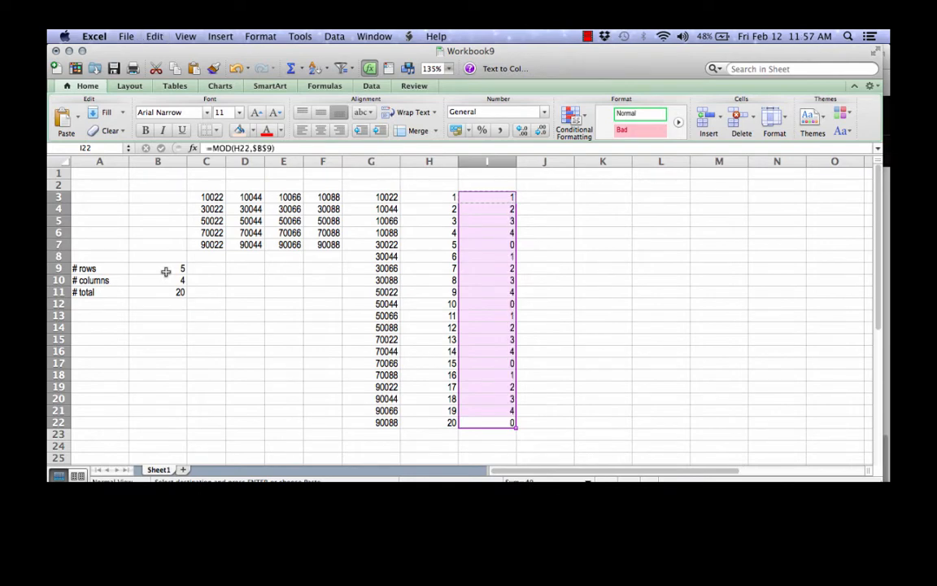
Step: Subtract 1 from the counter inside the I3 formula, making it =MOD(H3-1,$B$9)
click(491, 200)
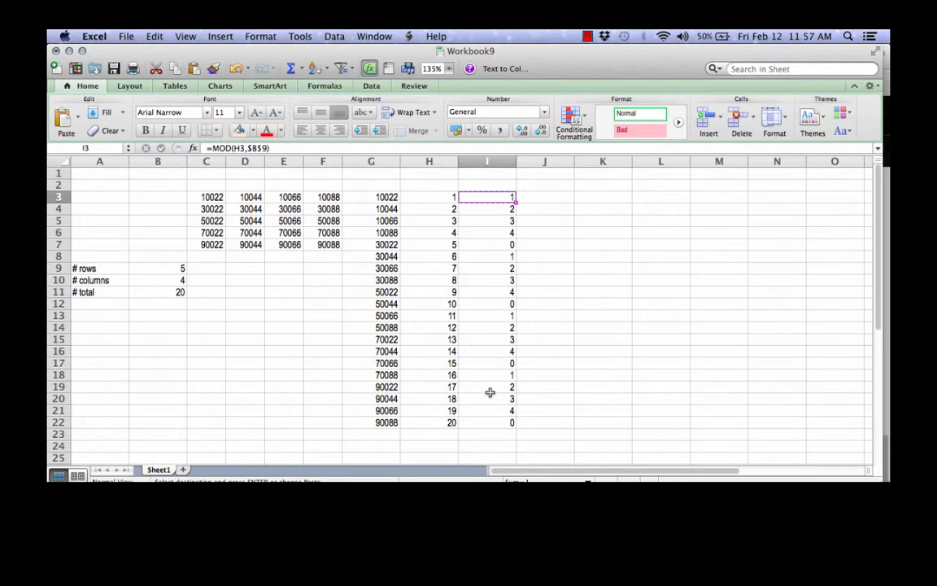
double_click(481, 197)
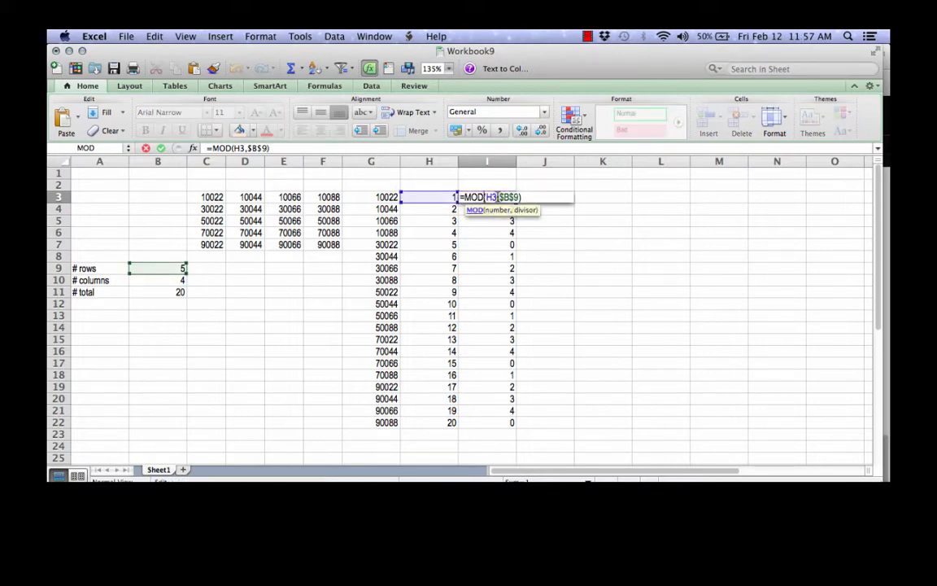
text(-1)
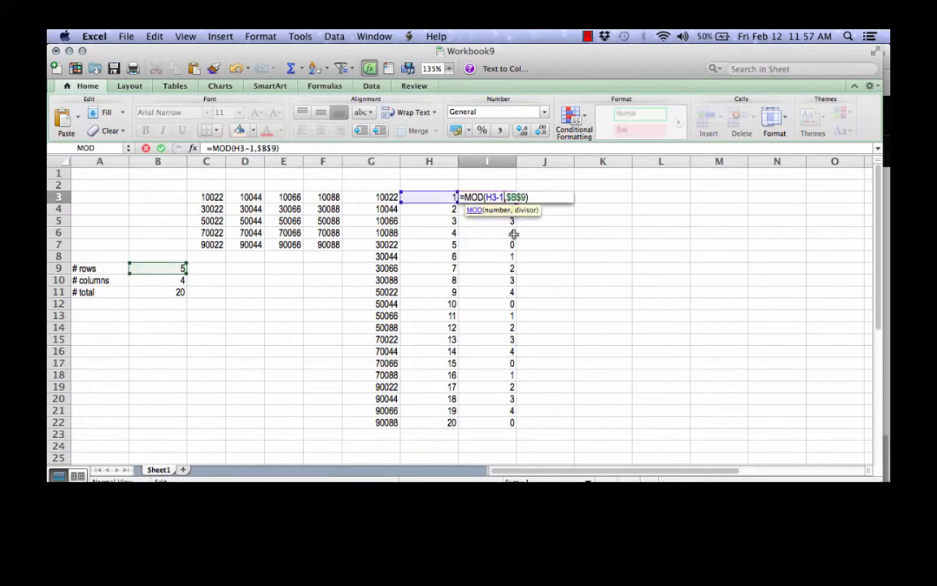
key(Return)
key(Up)
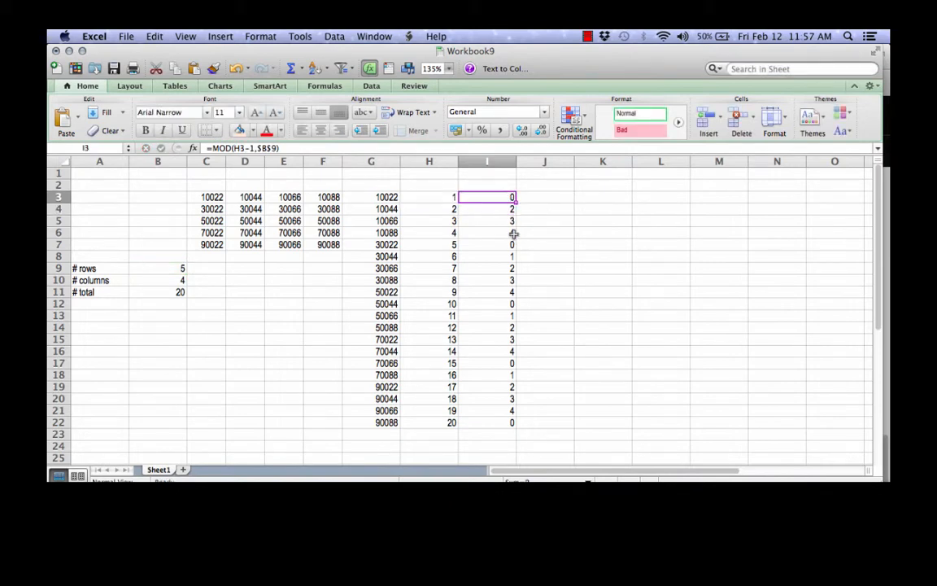
Step: Copy the revised MOD(H3-1,$B$9) formula over the rest of column I, down to I22
key(super+c)
key(super+shift+Down)
key(super+v)
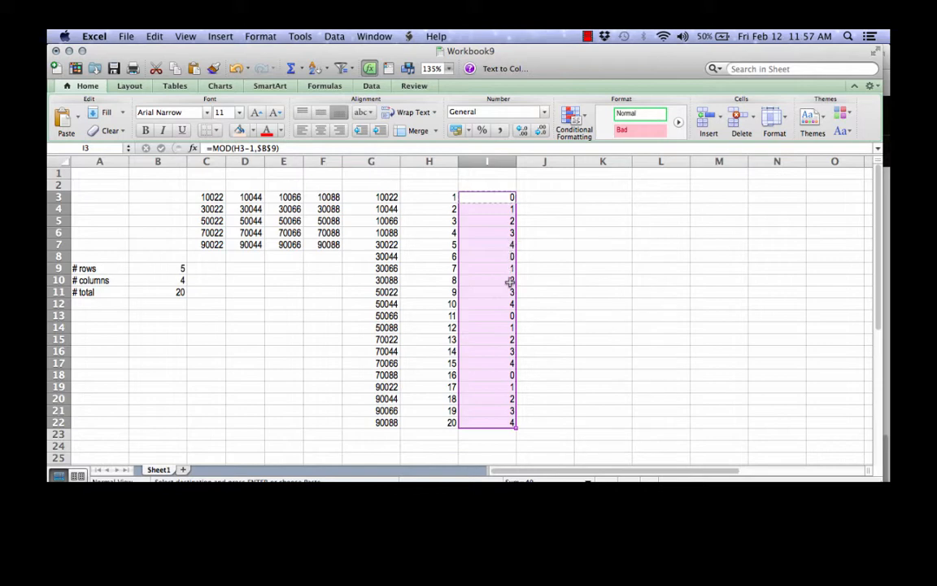
Step: Add 1 after the MOD function in I3, making the formula =MOD(H3-1,$B$9)+1
click(488, 197)
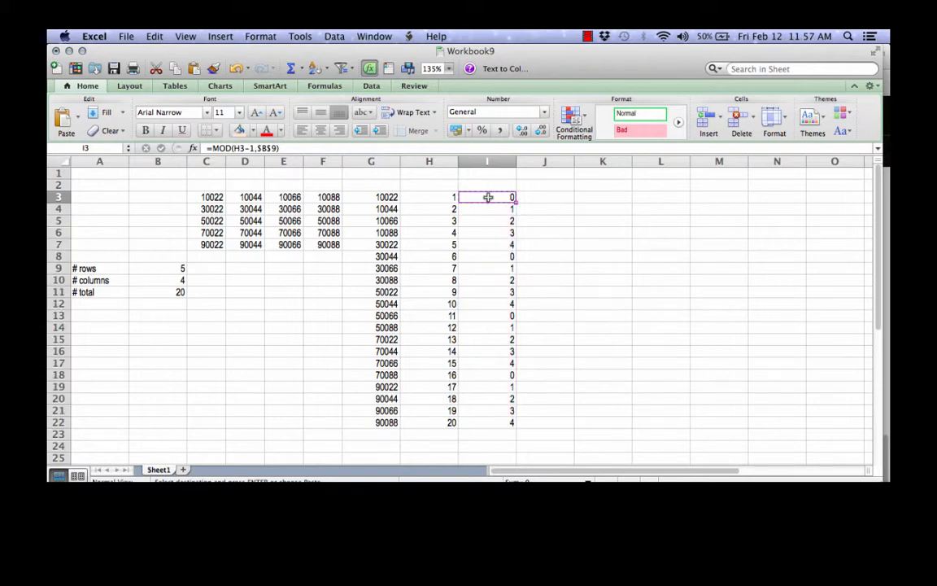
click(348, 148)
text(+)
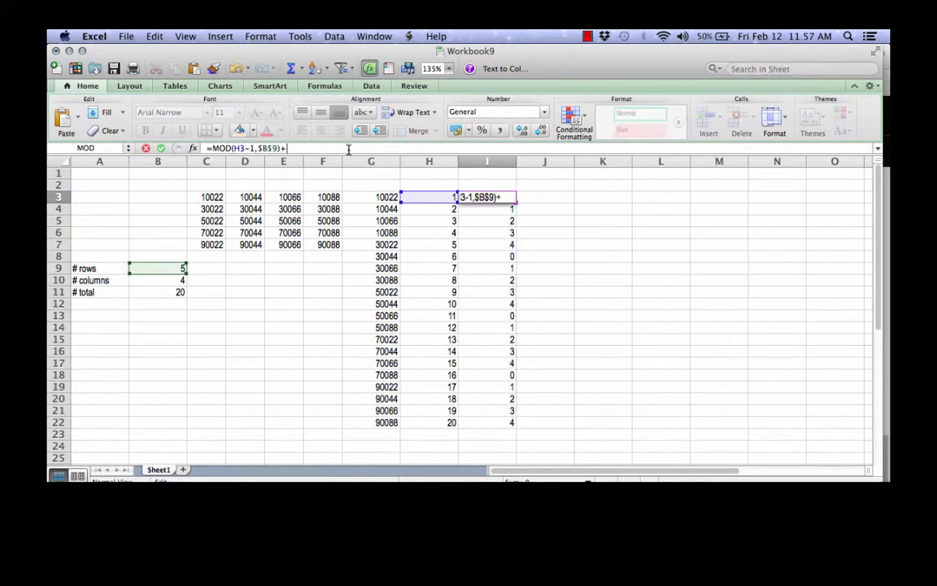
text(1)
key(Return)
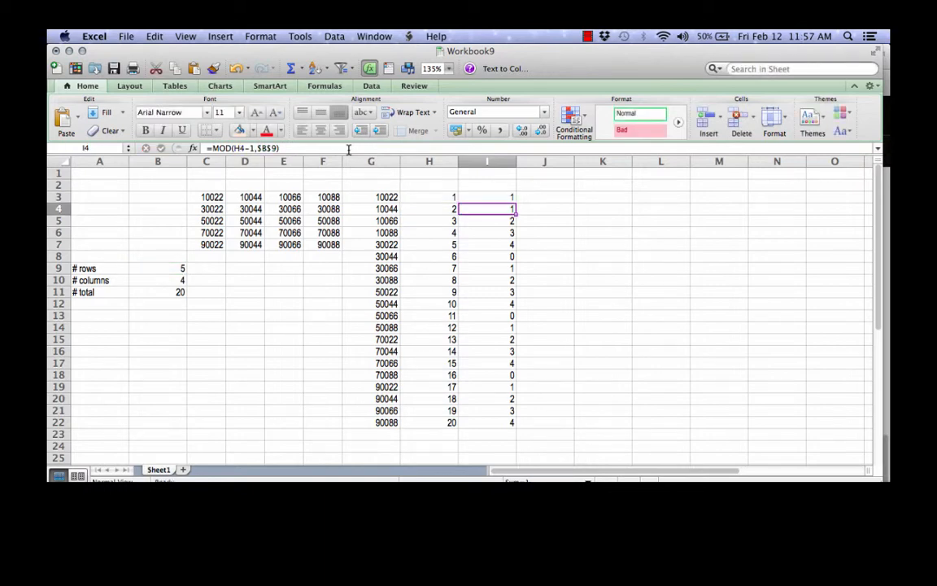
Step: Fill I3:I22 with the row position formula =MOD(H3-1,$B$9)+1 from I3
key(Up)
key(super+shift+Down)
key(super+v)
click(519, 245)
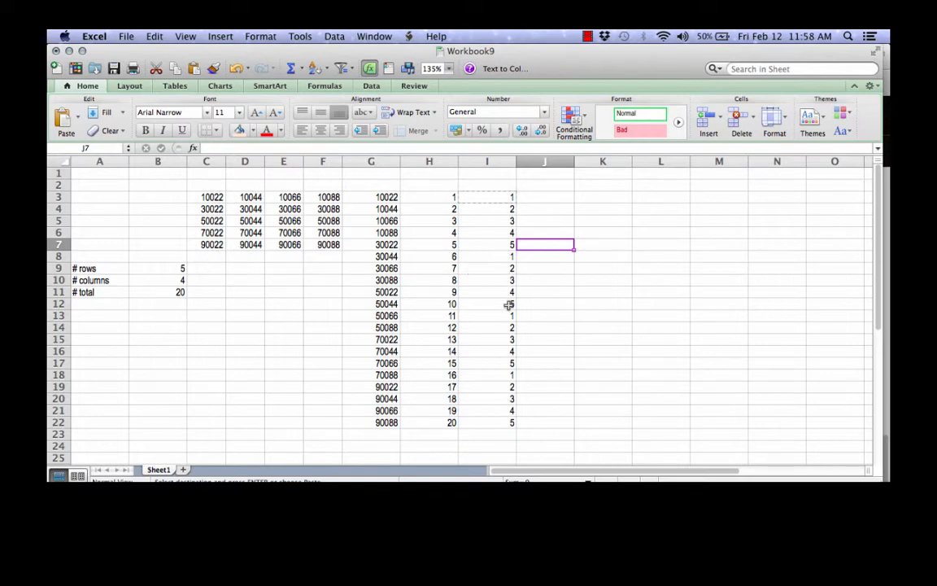
Step: Enter the formula =CEILING(H3/$B$9,1) in J3 to give the column position
click(544, 196)
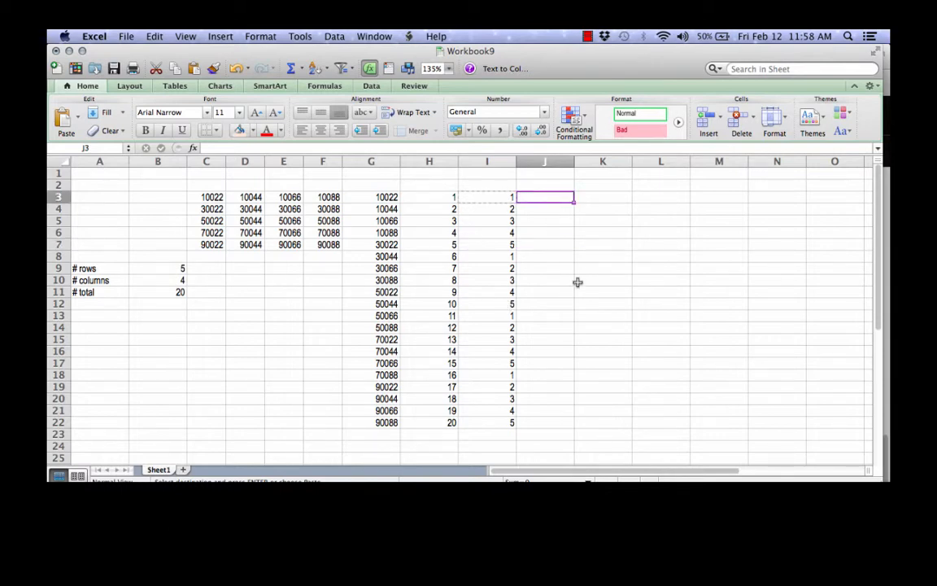
text(=ceiling()
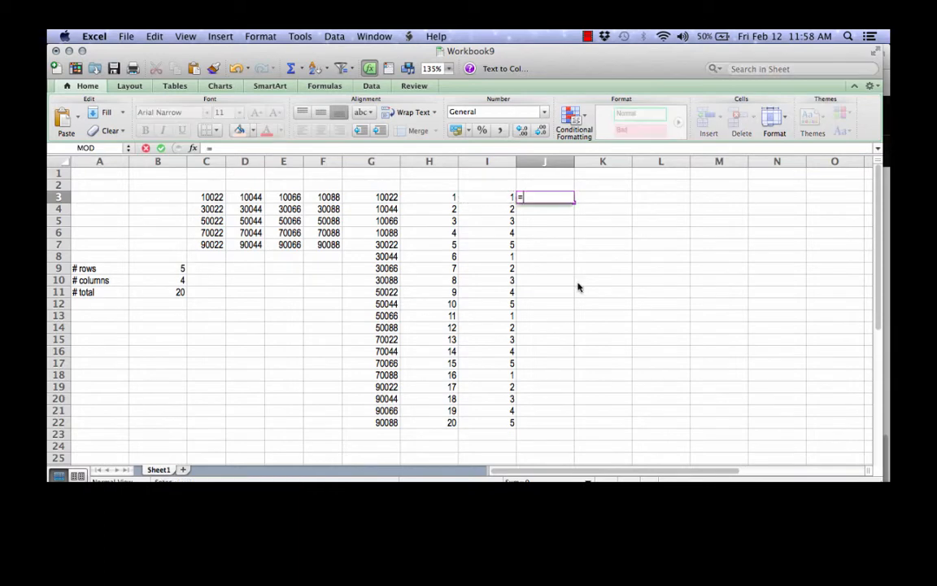
click(453, 197)
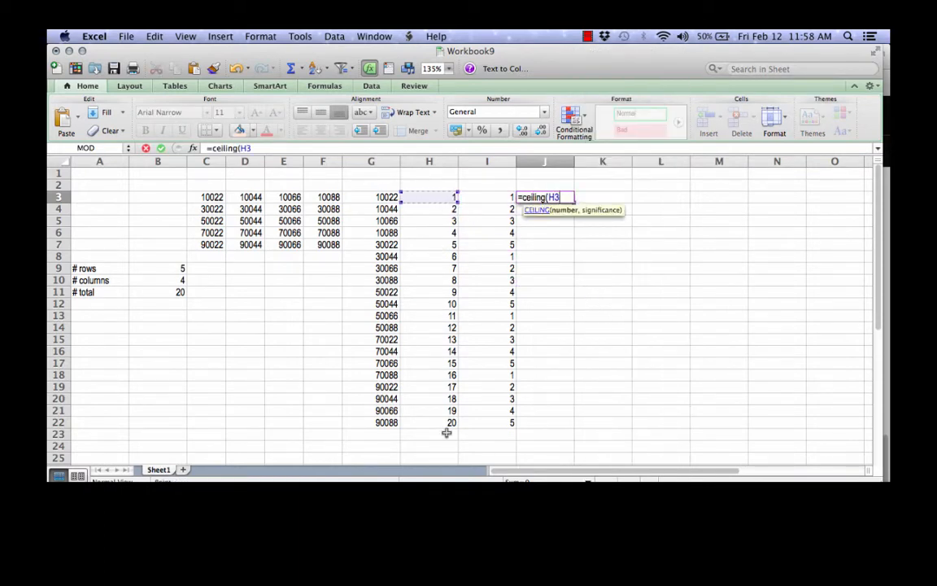
text(/)
click(165, 270)
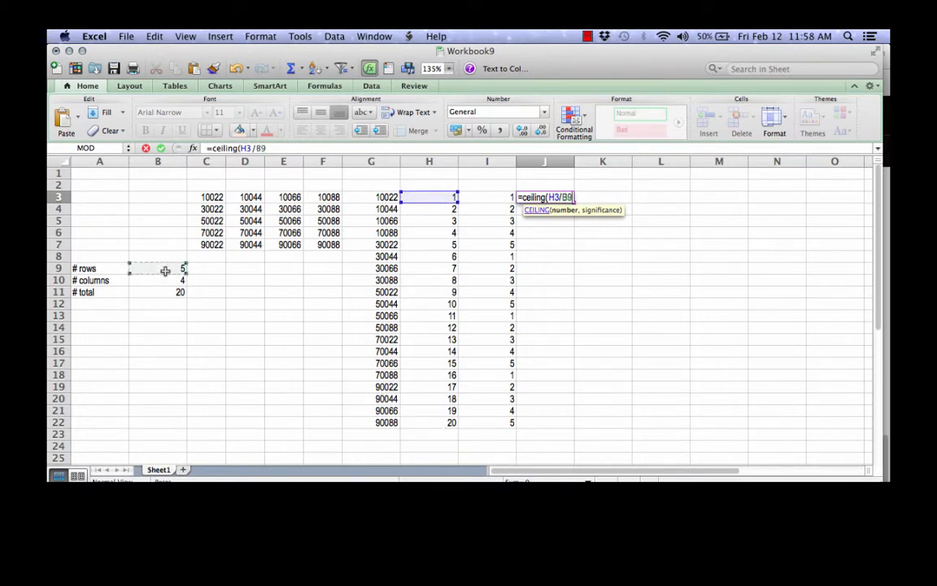
key(super+t)
text(,)
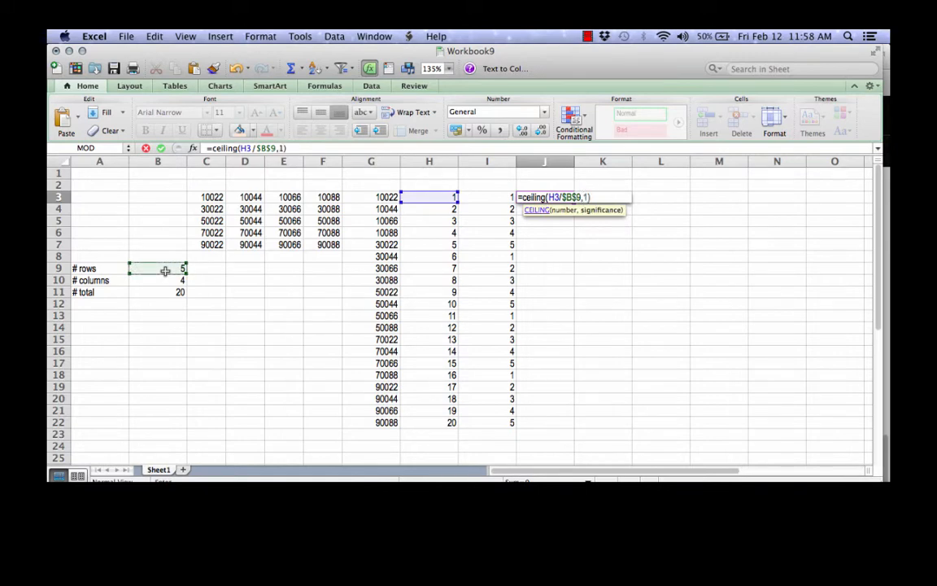
text(1))
key(Return)
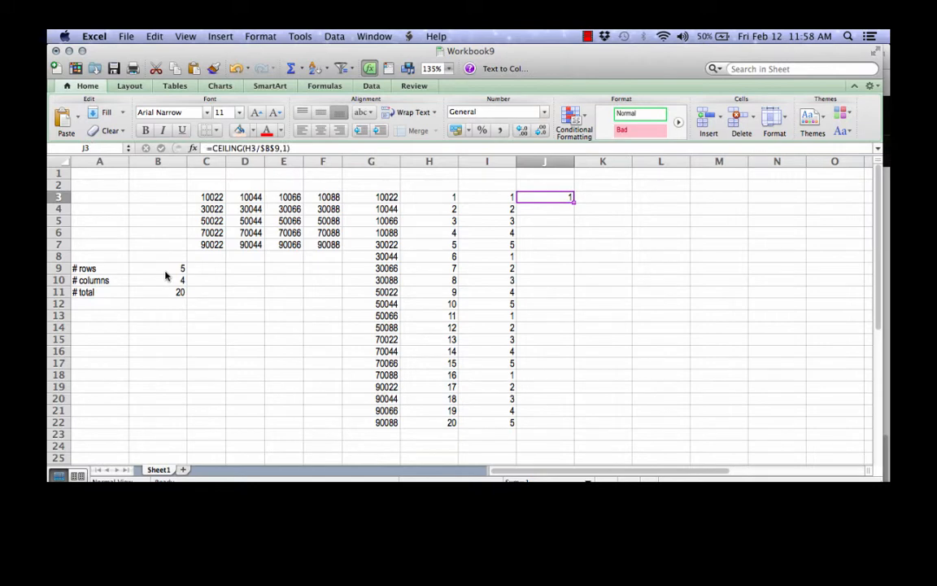
Step: Copy the CEILING formula from J3 down through J22
key(ctrl+c)
key(Left)
key(ctrl+Down)
key(Right)
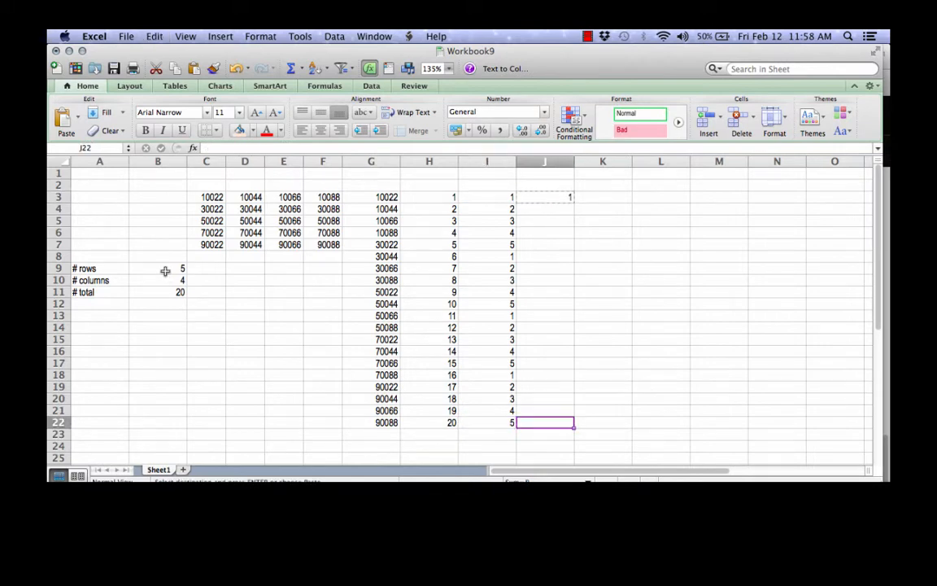
key(ctrl+shift+Up)
key(ctrl+v)
Step: Examine the column positions in column J and how they pair with the row positions in column I
key(Up)
key(Up)
key(Up)
key(Up)
key(Up)
key(Up)
key(Up)
key(Up)
key(Up)
key(Up)
key(Up)
key(Up)
key(Up)
key(Up)
key(Up)
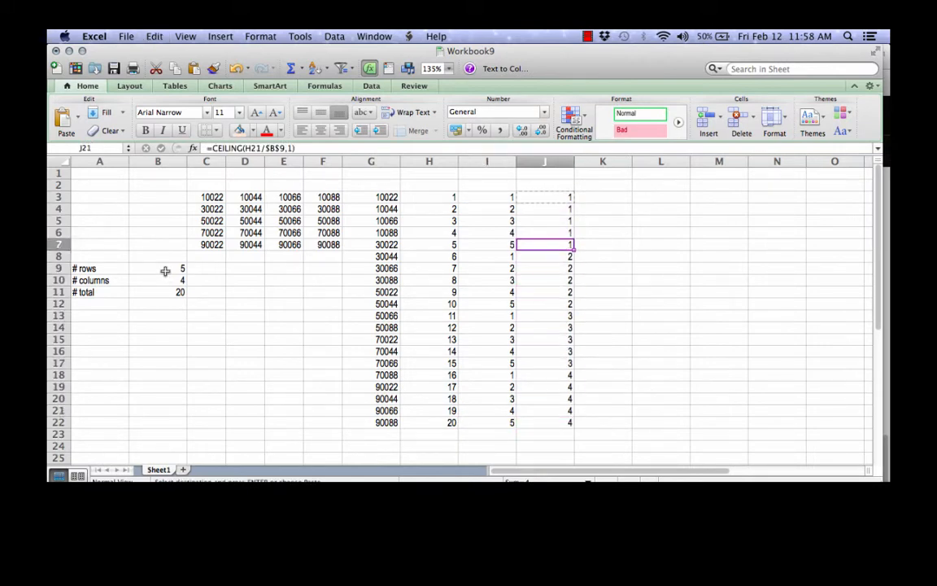
key(Up)
key(Up)
key(Up)
key(Up)
key(Down)
key(Down)
key(Down)
key(Down)
key(Down)
key(Down)
key(Down)
key(Down)
key(Down)
key(Down)
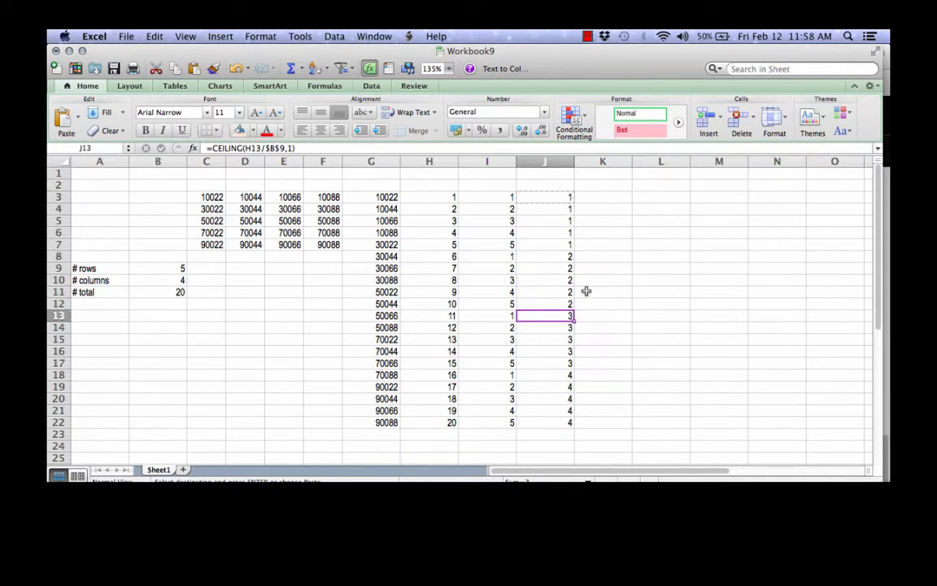
click(500, 234)
click(550, 235)
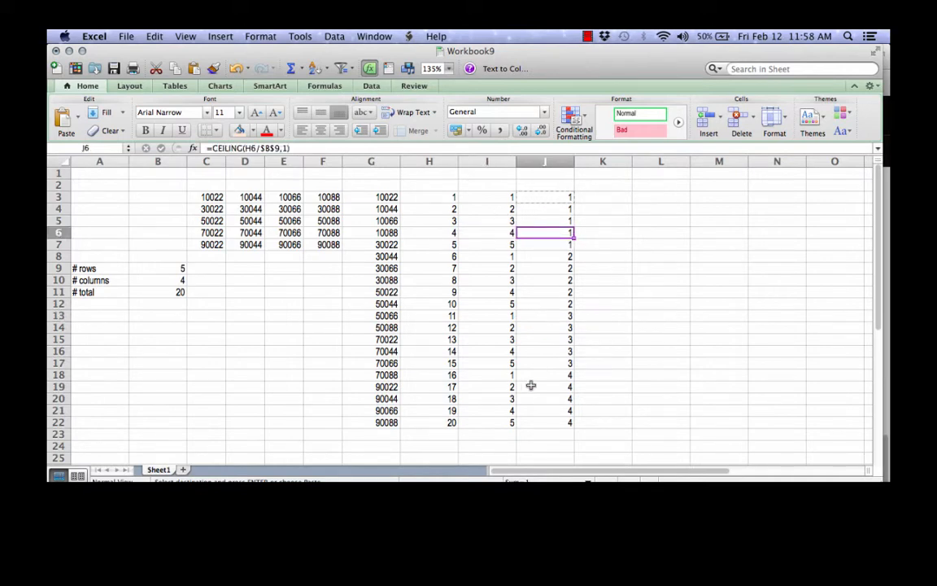
click(505, 384)
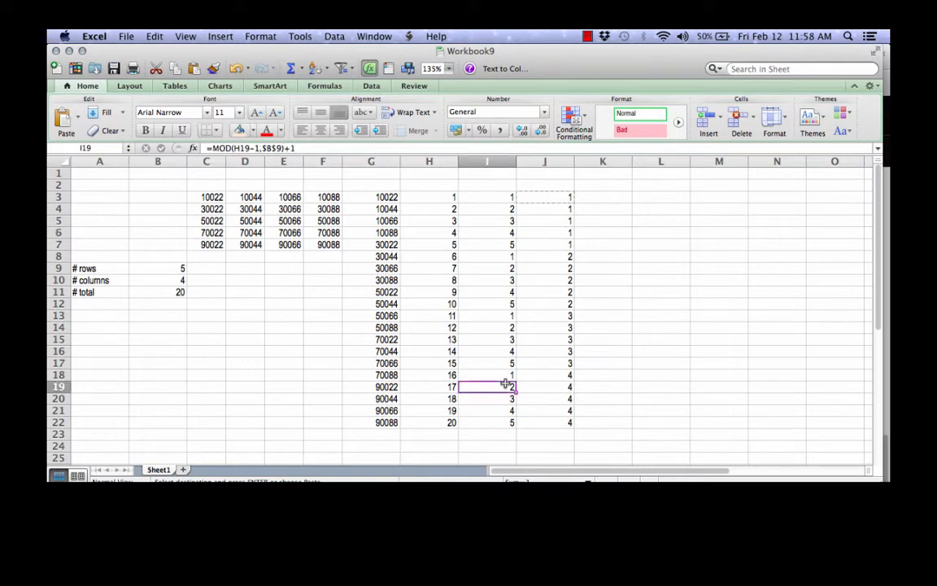
click(558, 389)
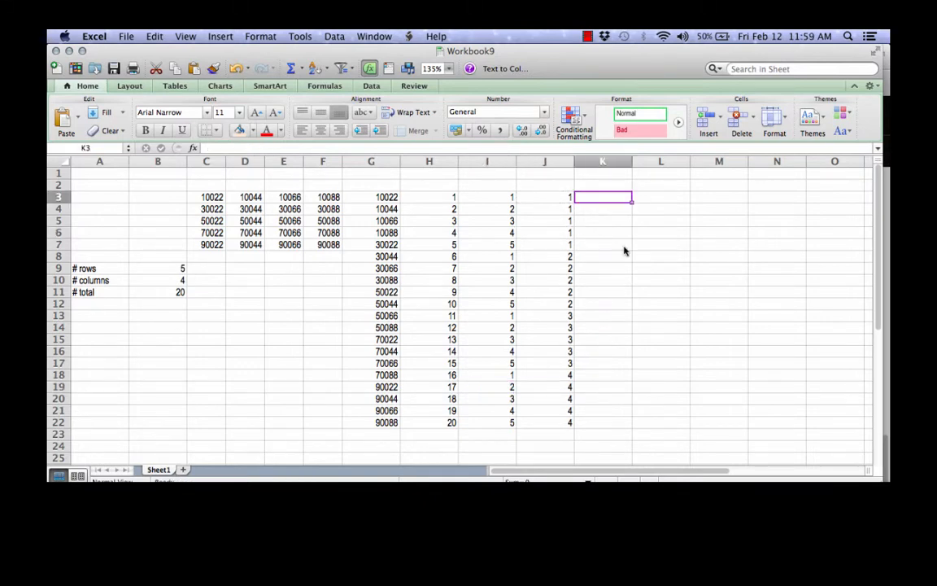
Step: Enter the formula =INDEX($C$3:$F$7,I3,J3) in K3, using the row and column positions beside it
text(=index()
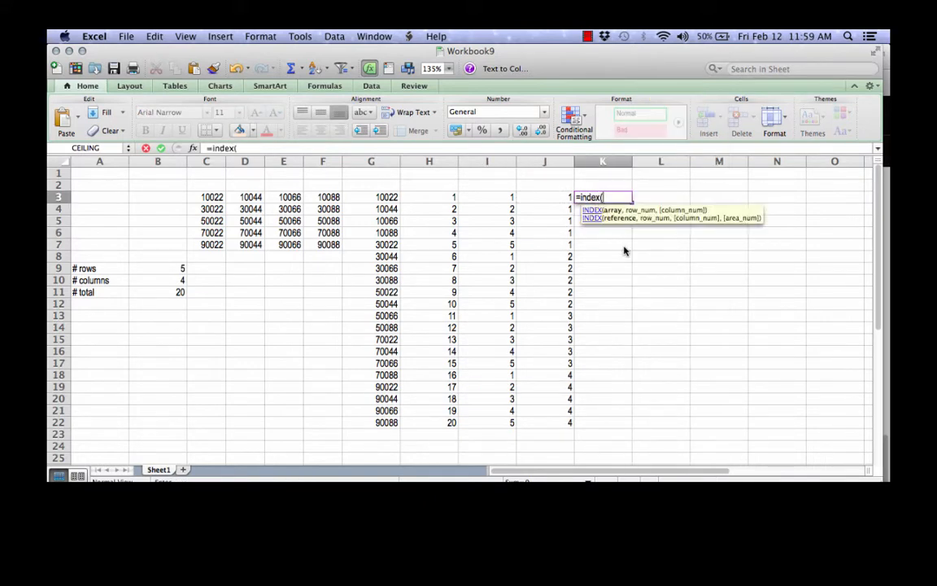
drag(210, 197, 324, 246)
key(super+t)
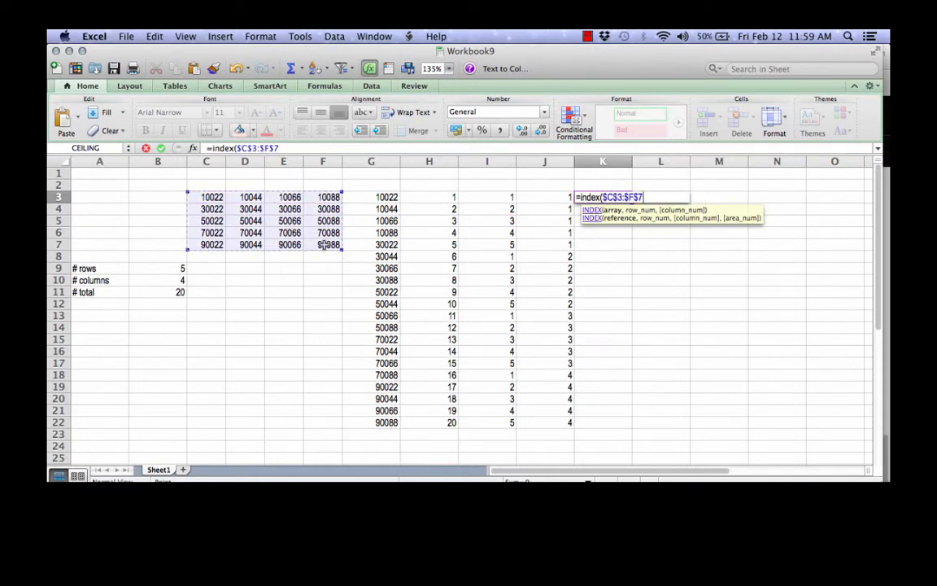
text(,)
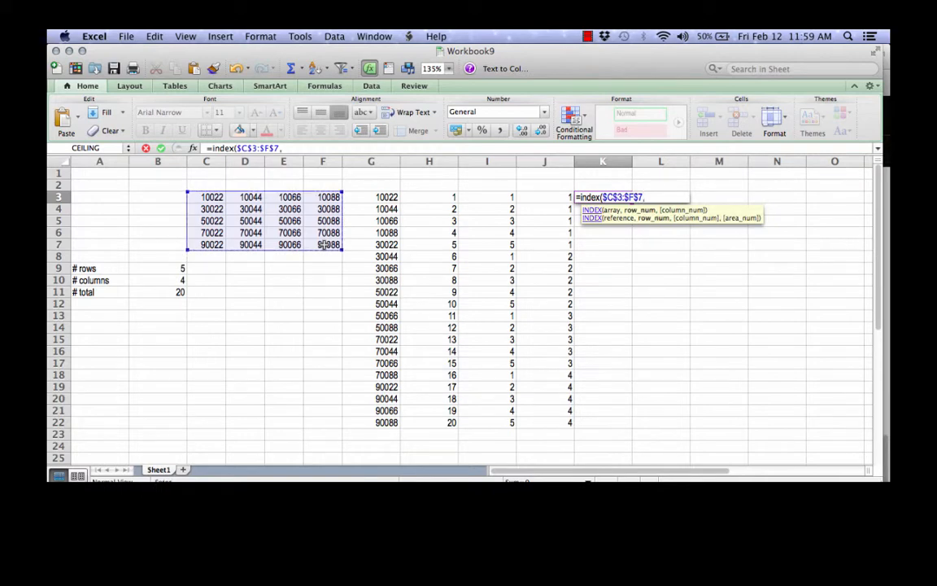
click(506, 199)
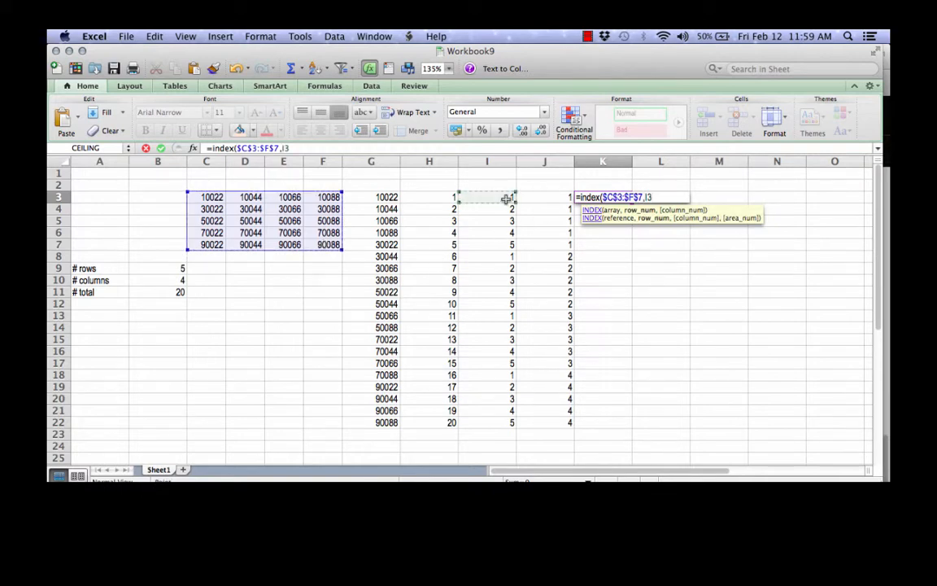
text(,)
click(550, 197)
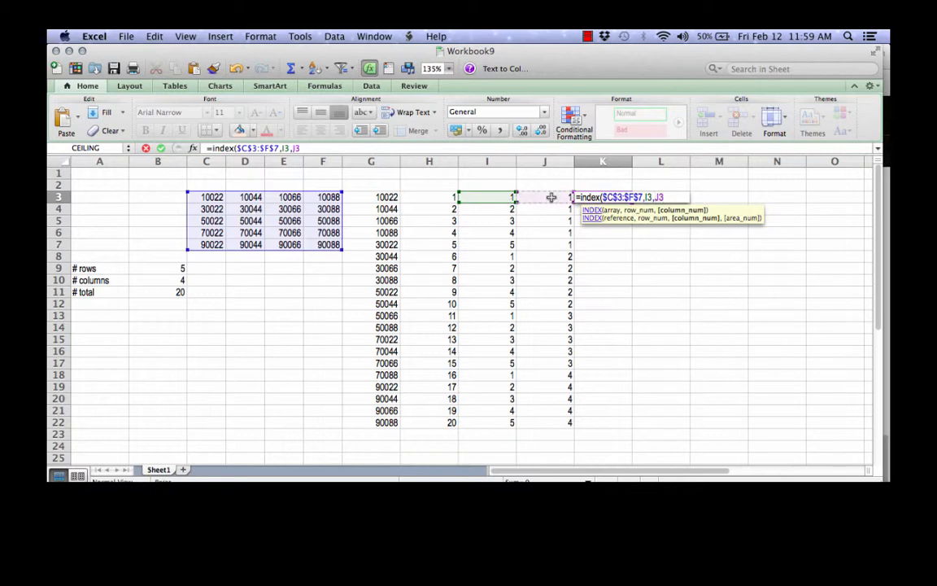
text())
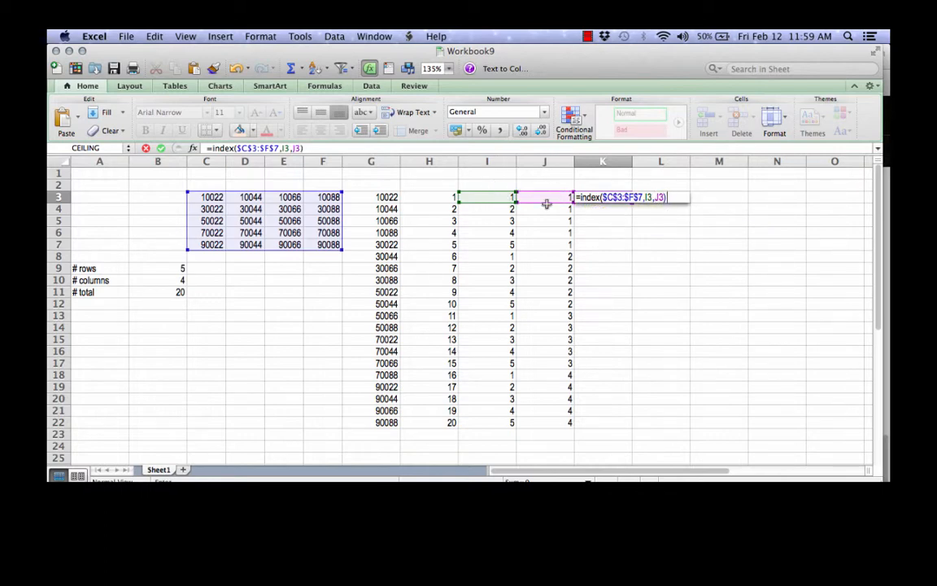
key(Return)
key(Up)
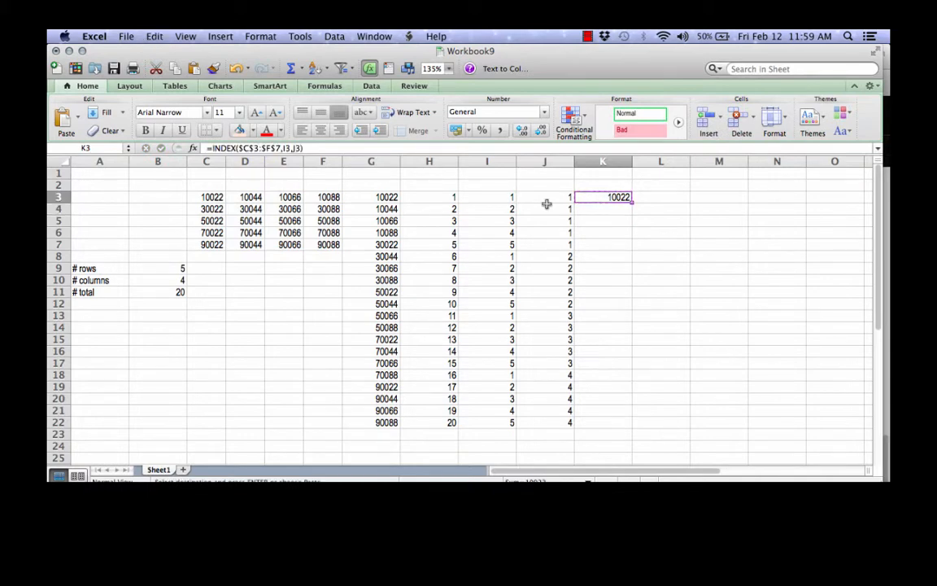
Step: Copy the INDEX formula from K3 down through K22
key(shift+Down)
key(shift+Down)
key(shift+Down)
key(shift+Down)
key(shift+Down)
key(shift+Down)
key(shift+Down)
key(shift+Down)
key(shift+Down)
key(shift+Down)
key(shift+Down)
key(shift+Down)
key(shift+Down)
key(shift+Down)
key(shift+Down)
key(shift+Down)
key(shift+Down)
key(shift+Down)
key(shift+Down)
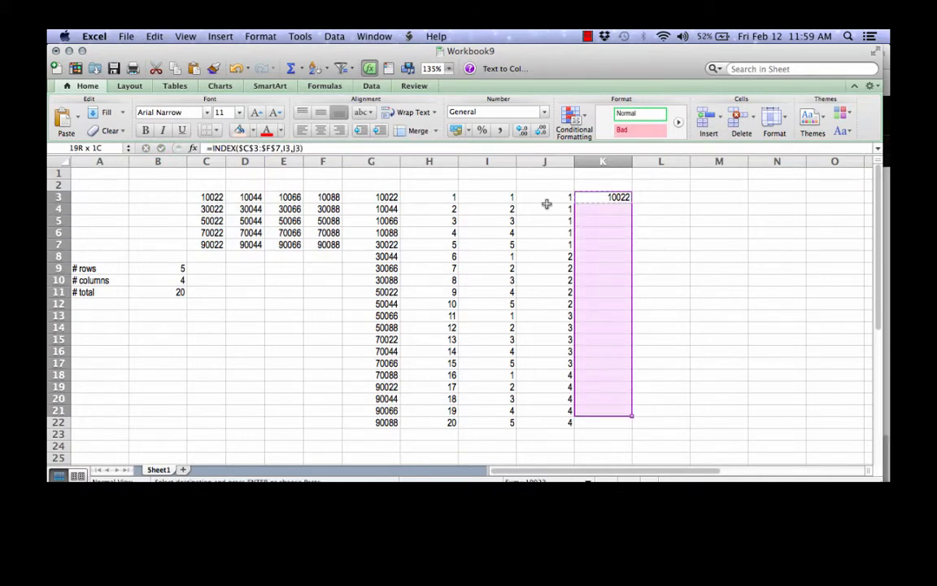
key(super+v)
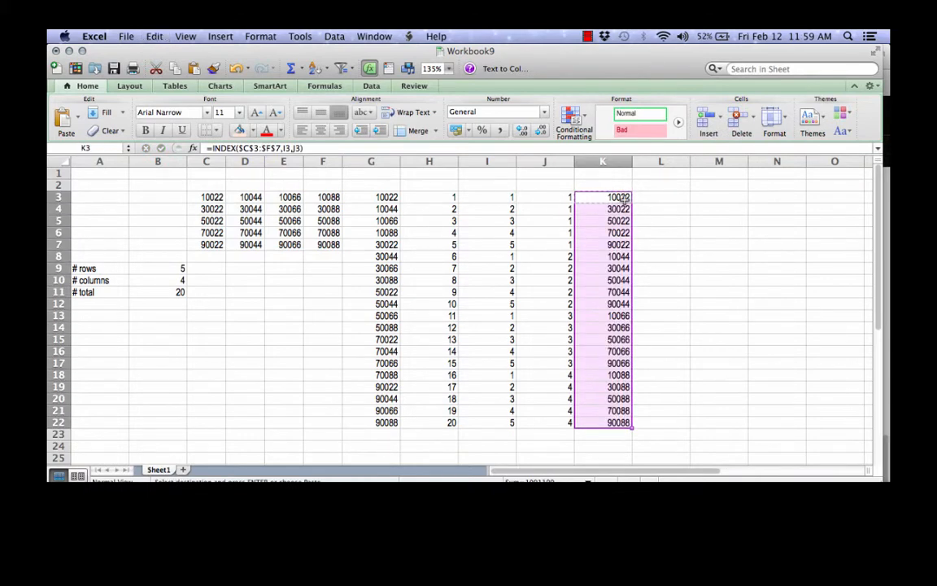
Step: Insert three blank columns before column H, between the SMALL results and the helper columns
click(456, 200)
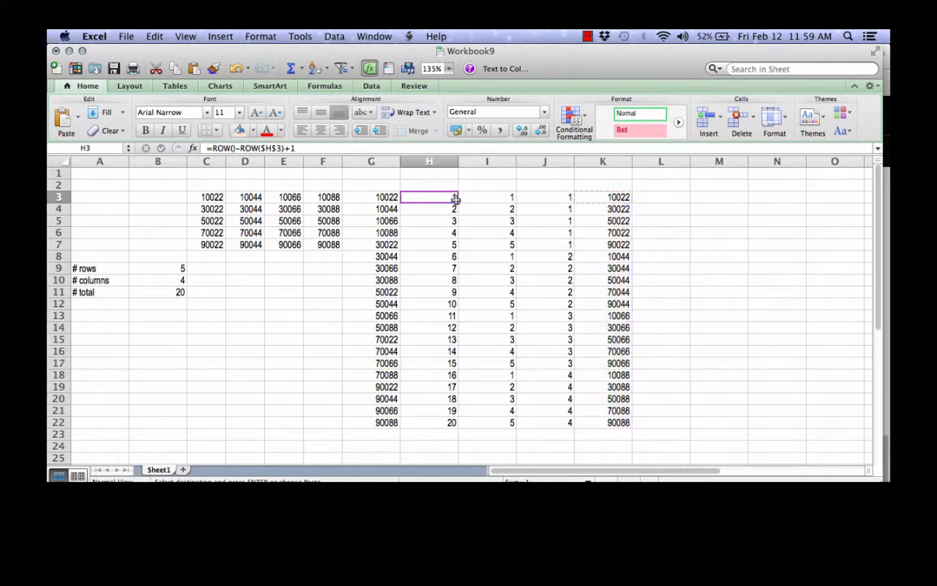
key(ctrl+i)
key(ctrl+i)
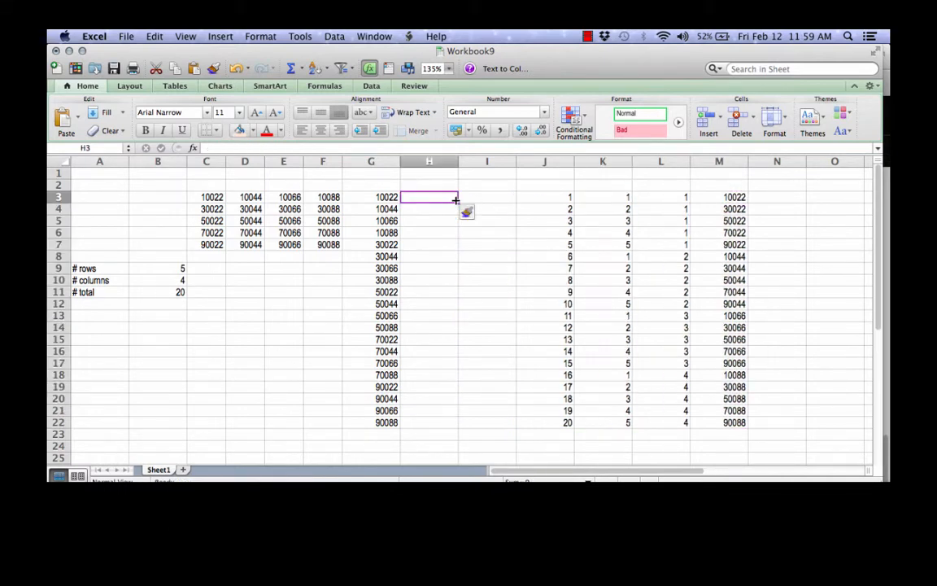
key(ctrl+i)
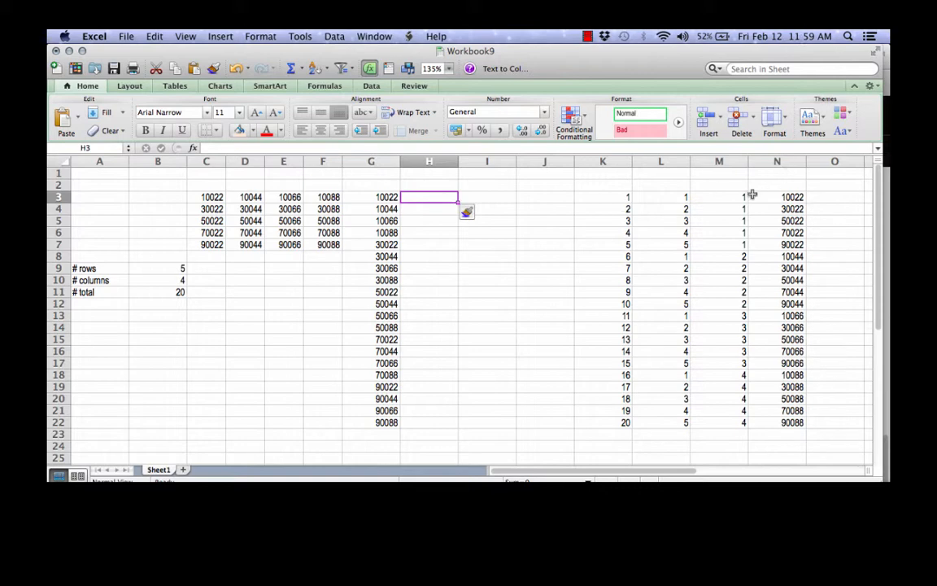
Step: Copy the text of the INDEX formula in N3 into I3 so that it still refers to L3 and M3
click(792, 205)
click(781, 195)
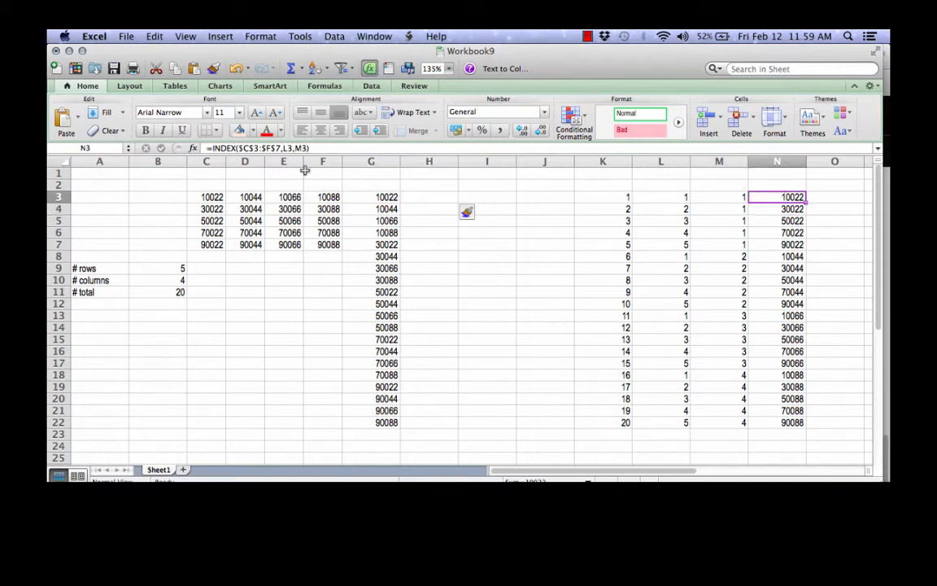
click(319, 147)
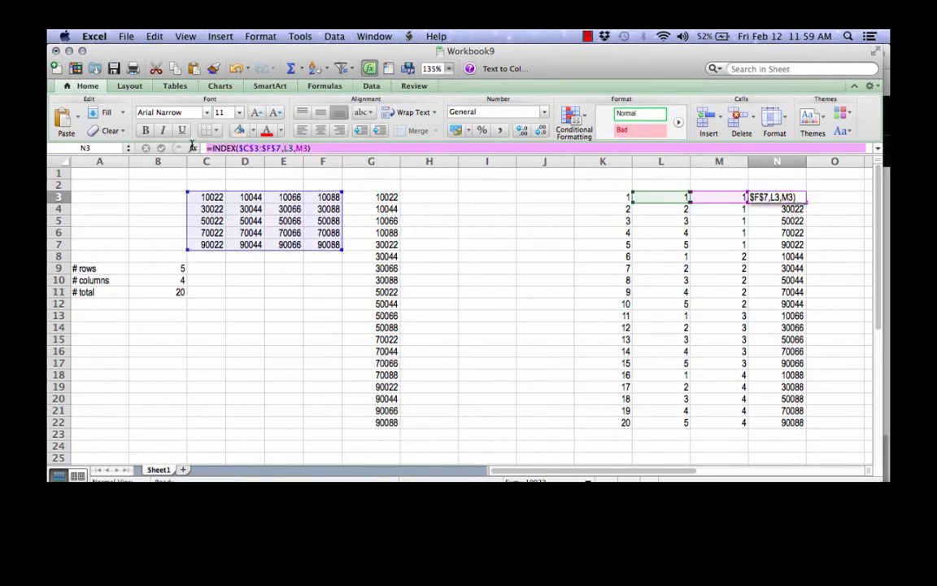
key(Escape)
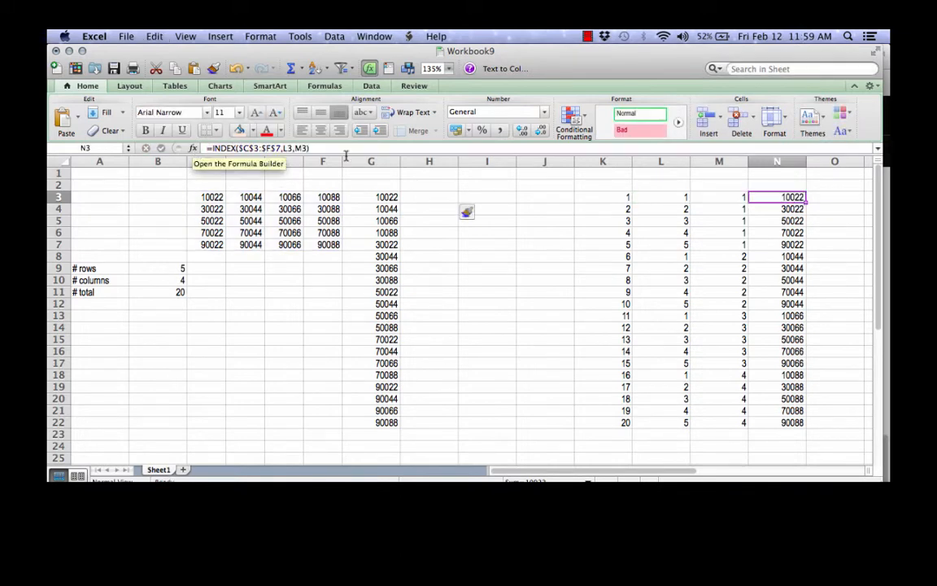
click(465, 198)
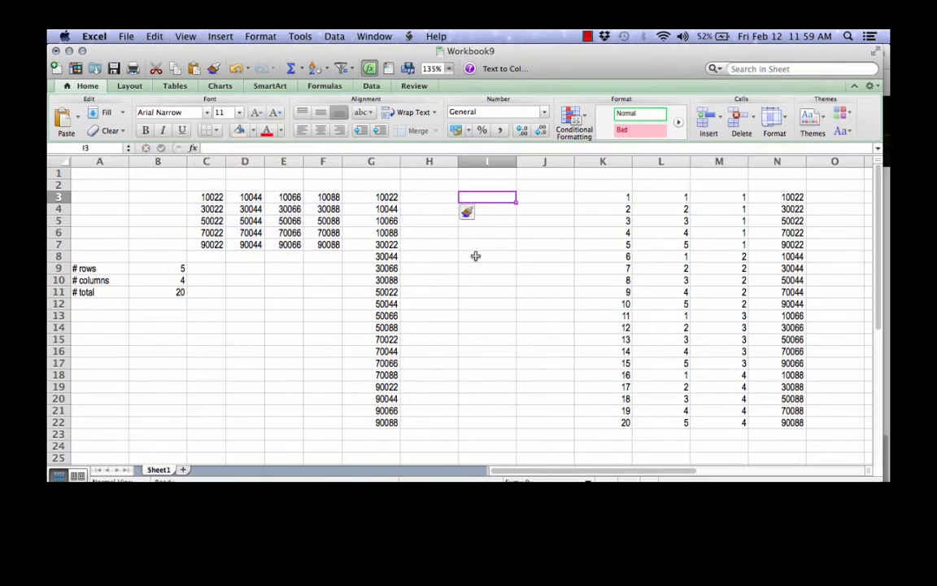
key(super+v)
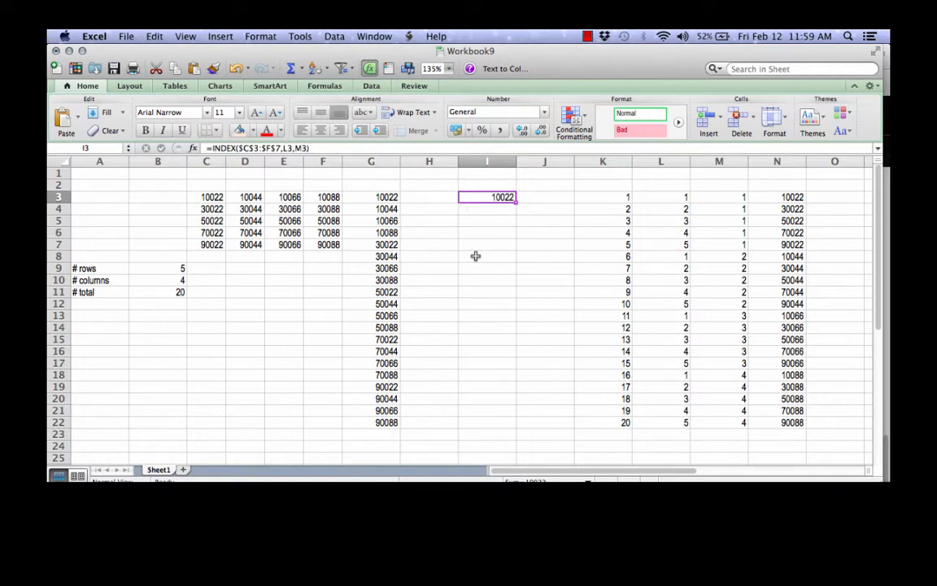
Step: Replace the M3 reference in I3's INDEX formula with M3's own expression, CEILING(K3/$B$9,1)
key(F2)
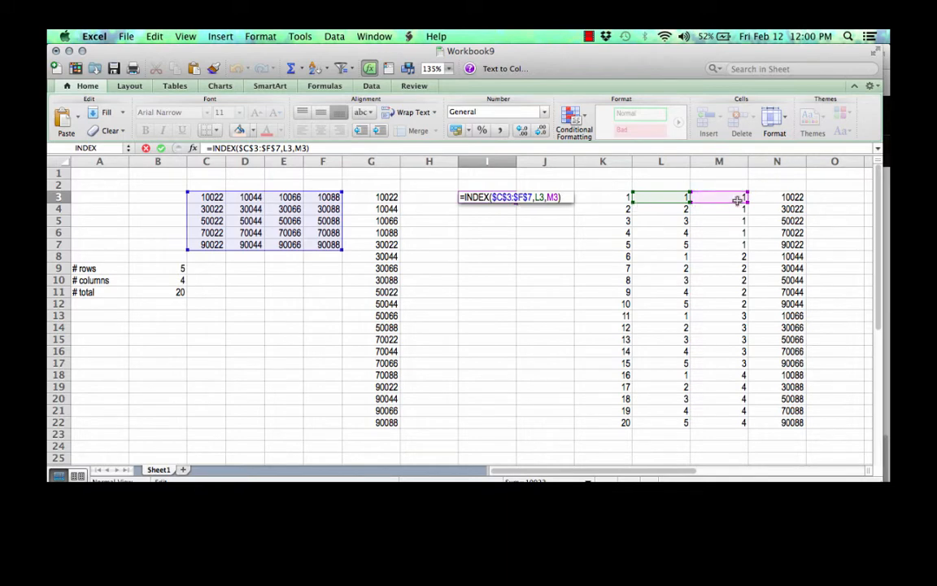
key(Escape)
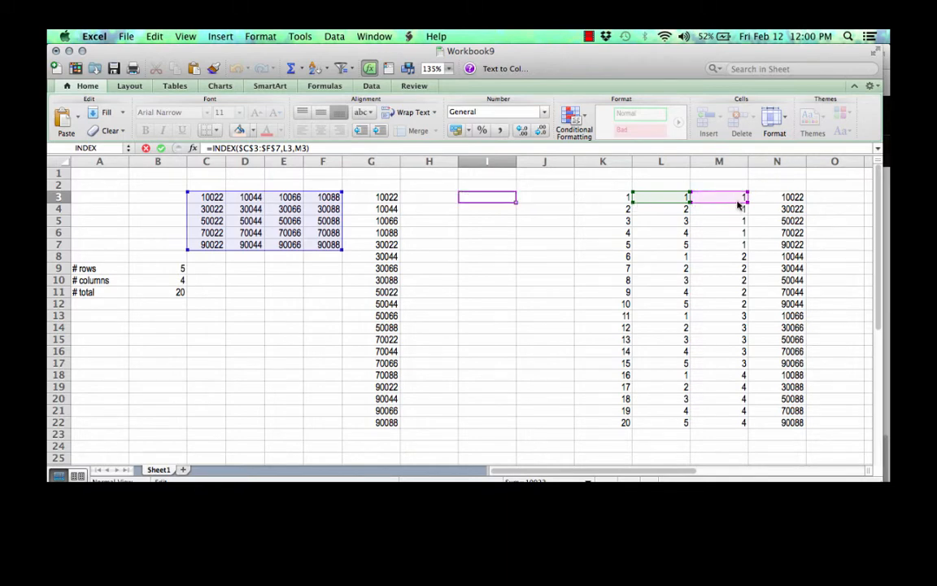
click(731, 198)
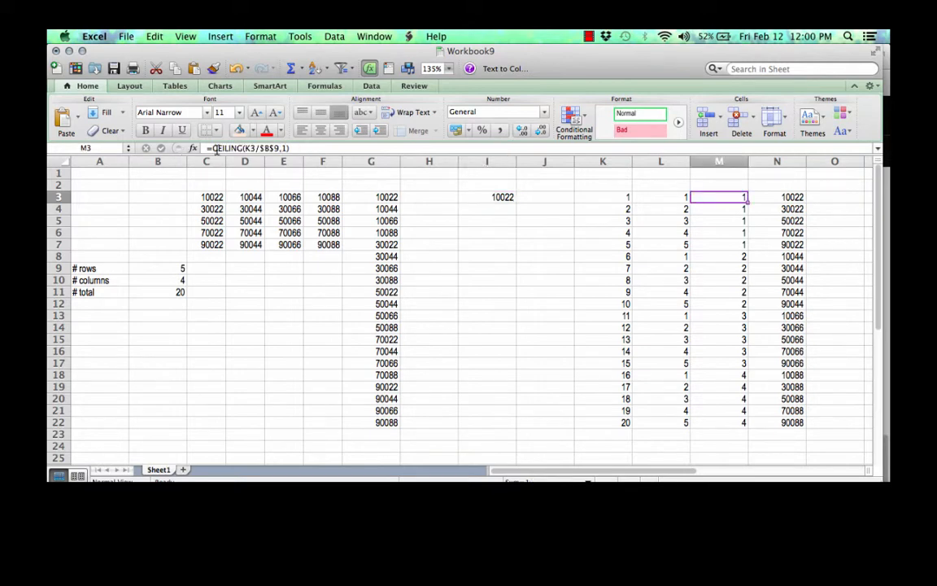
drag(212, 148, 294, 163)
key(super+c)
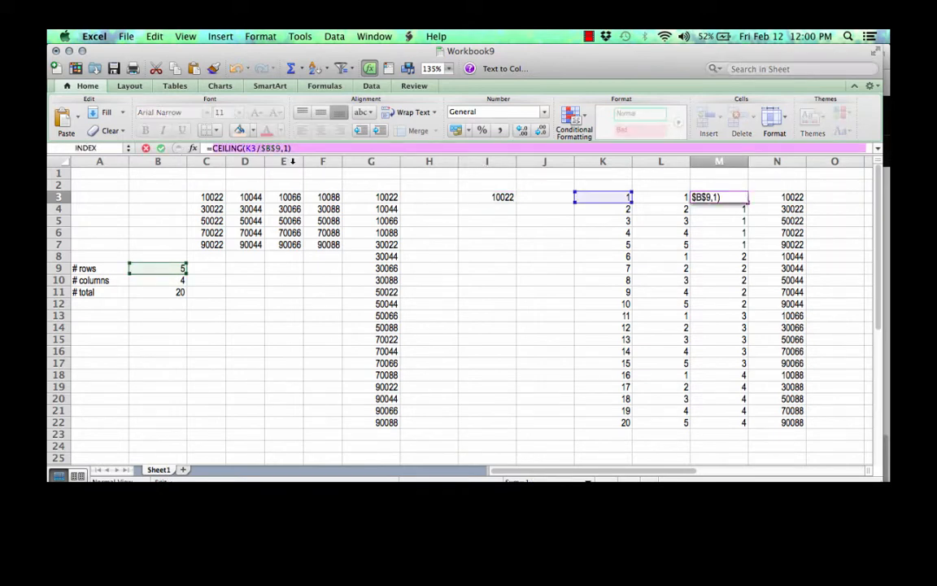
key(Escape)
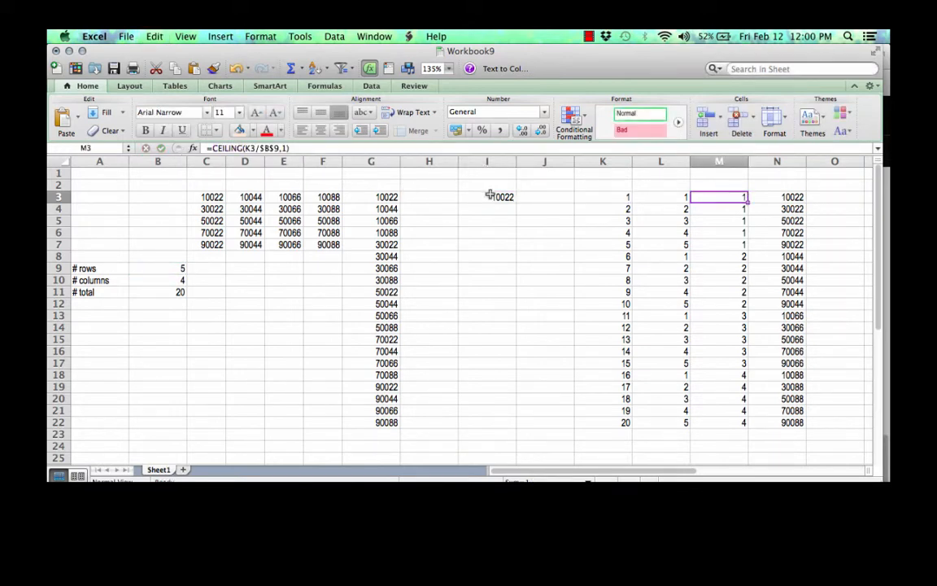
click(490, 195)
click(361, 149)
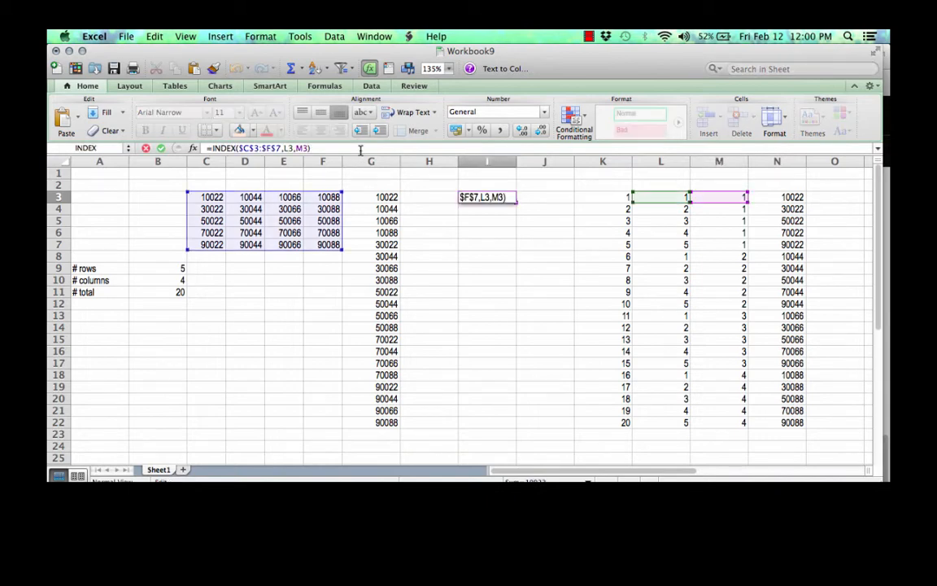
key(super+v)
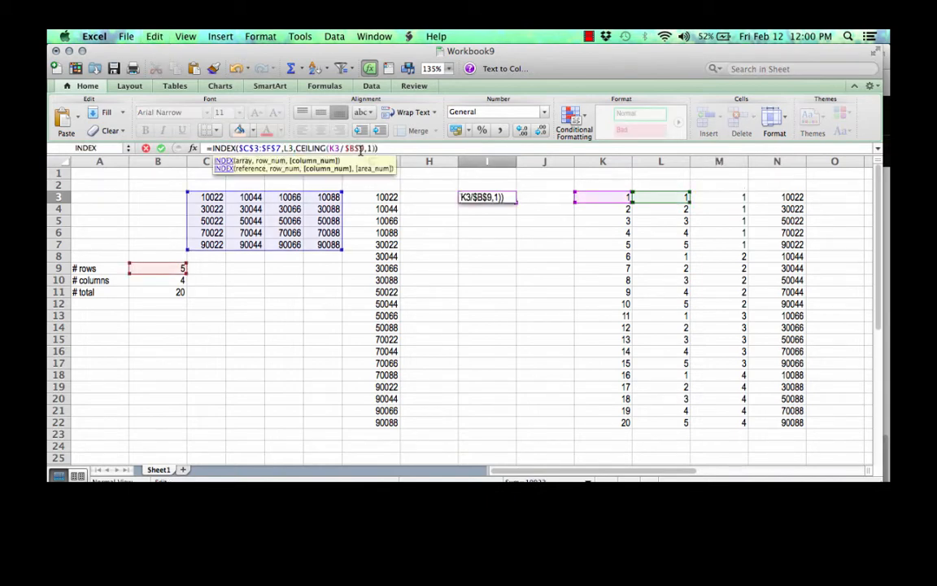
key(Return)
key(Up)
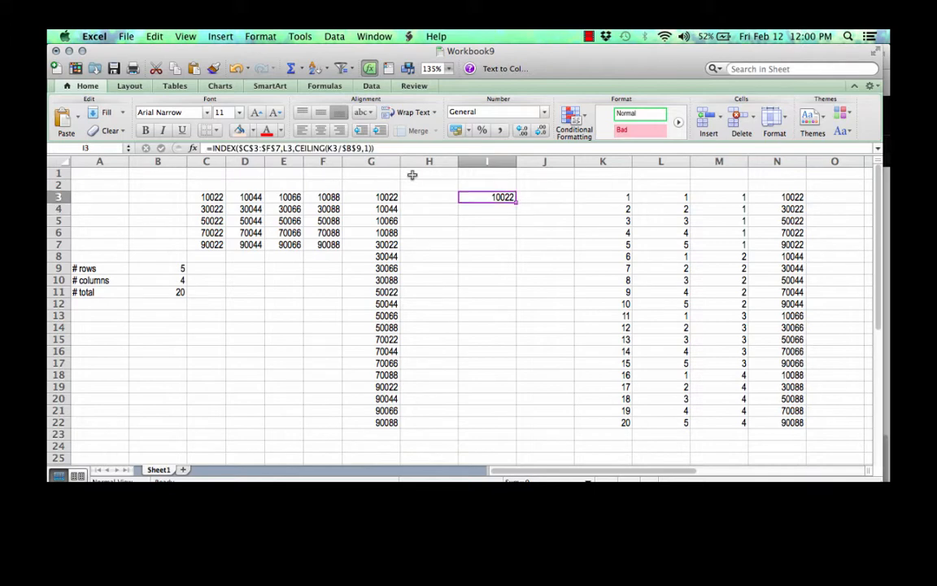
Step: Replace the L3 reference in I3's INDEX formula with L3's own expression, MOD(K3-1,$B$9)+1
key(ctrl+u)
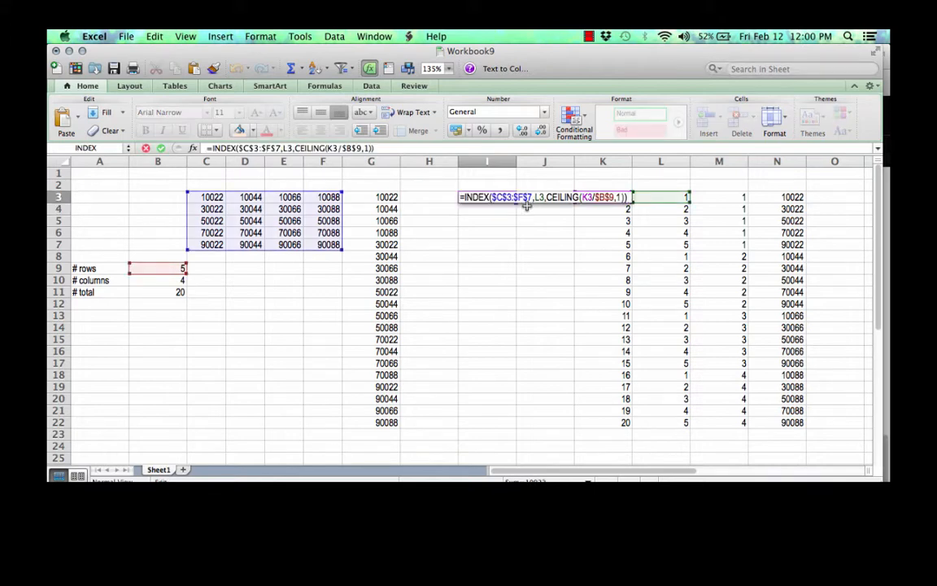
click(671, 195)
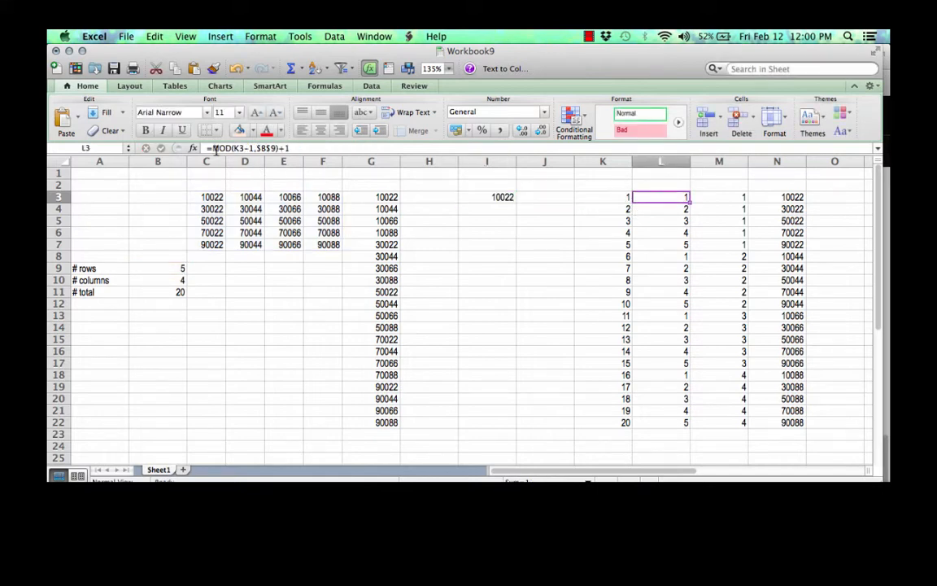
drag(214, 148, 315, 161)
key(super+c)
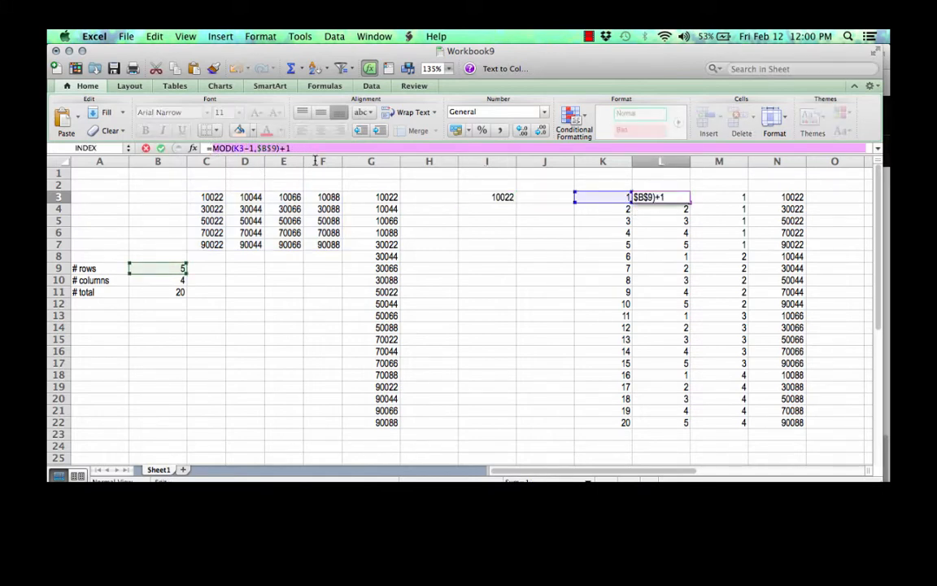
key(Escape)
click(488, 197)
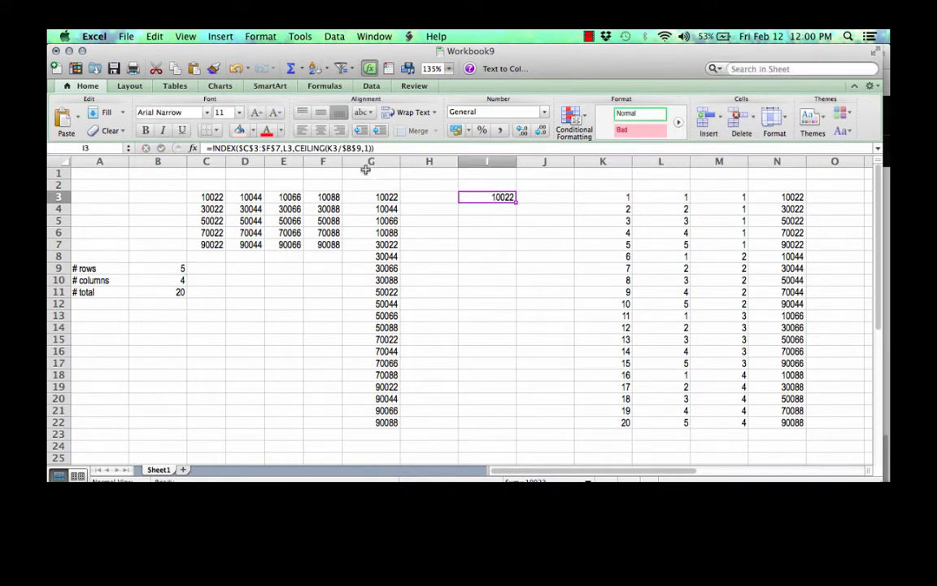
click(282, 148)
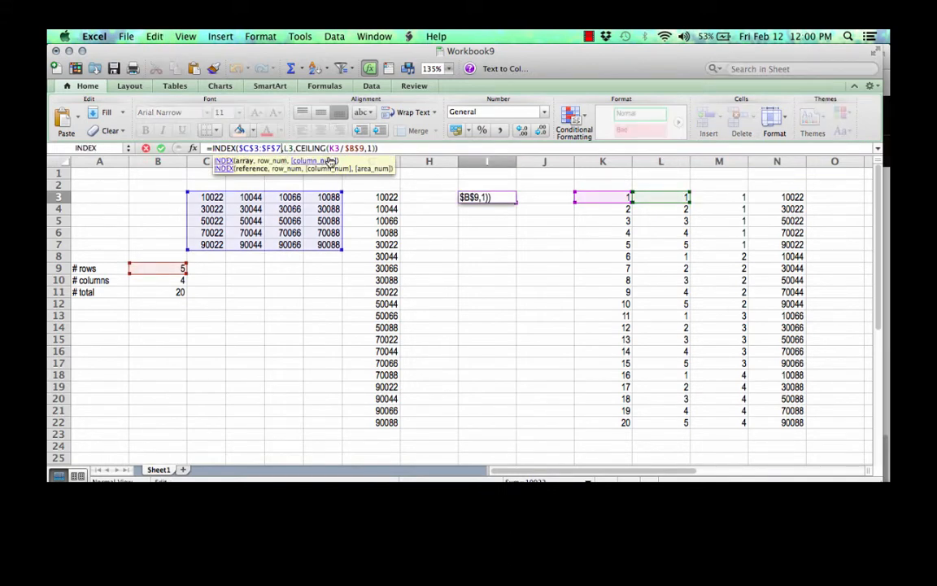
key(Right)
key(shift+Right)
key(shift+Right)
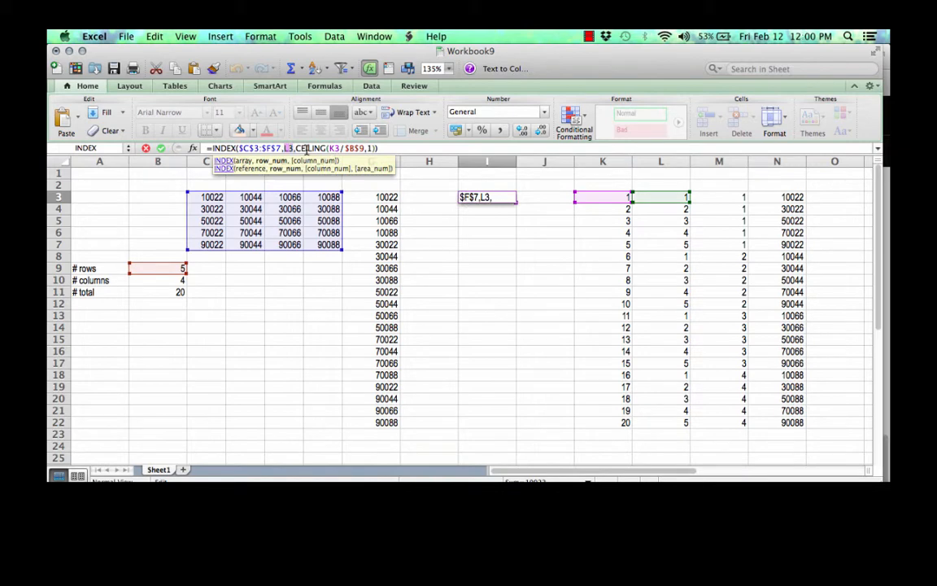
key(super+v)
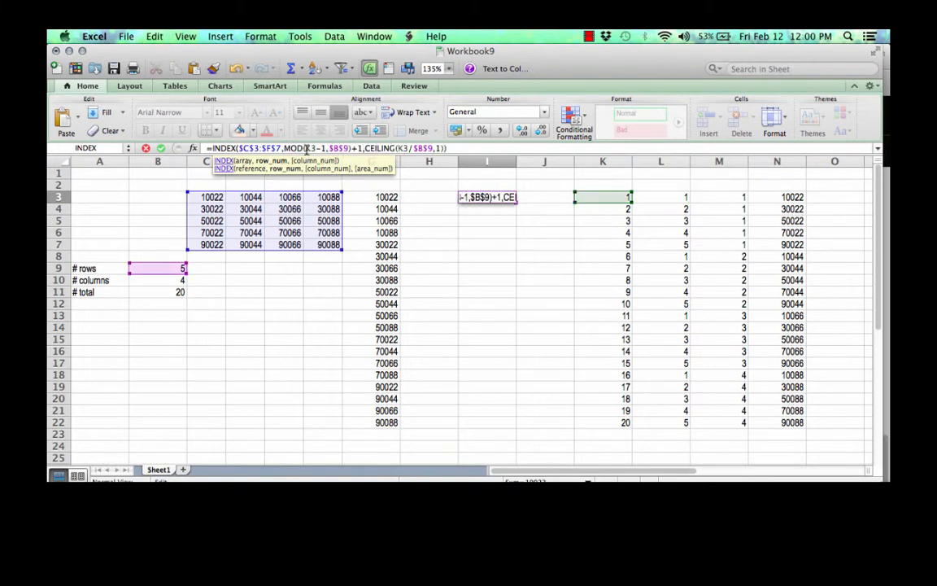
key(Return)
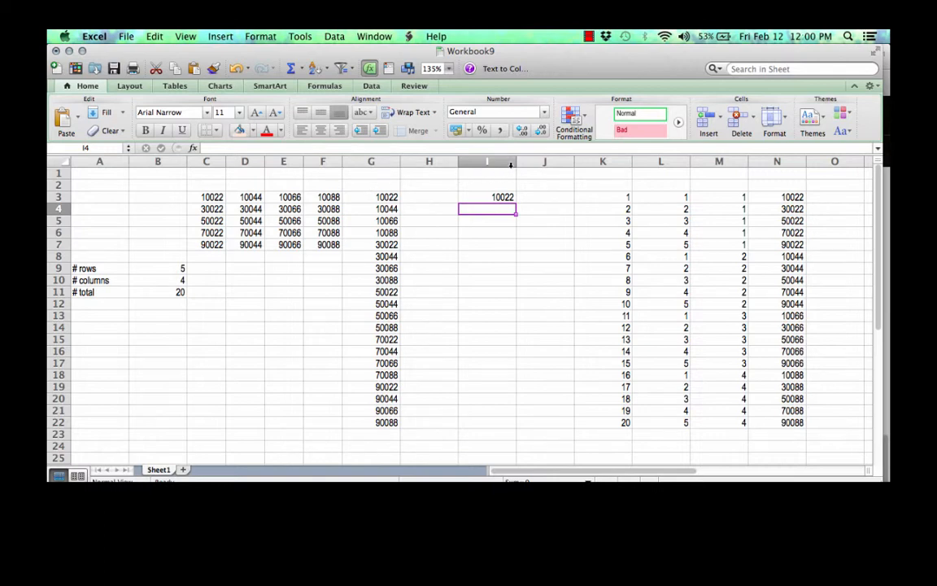
Step: Widen column I to about the length of its combined formula and check which cells the I3 formula references
key(Up)
drag(515, 161, 648, 163)
key(ctrl+u)
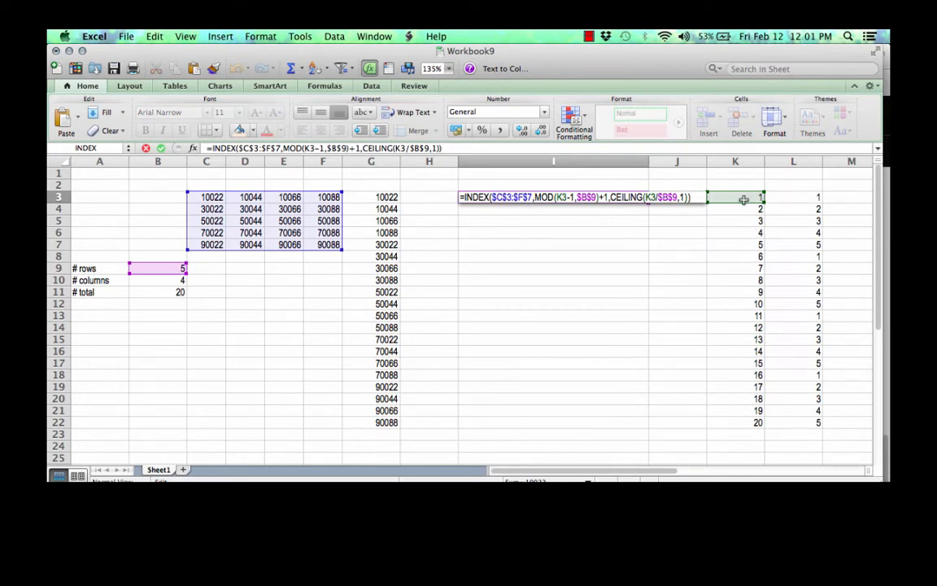
key(Return)
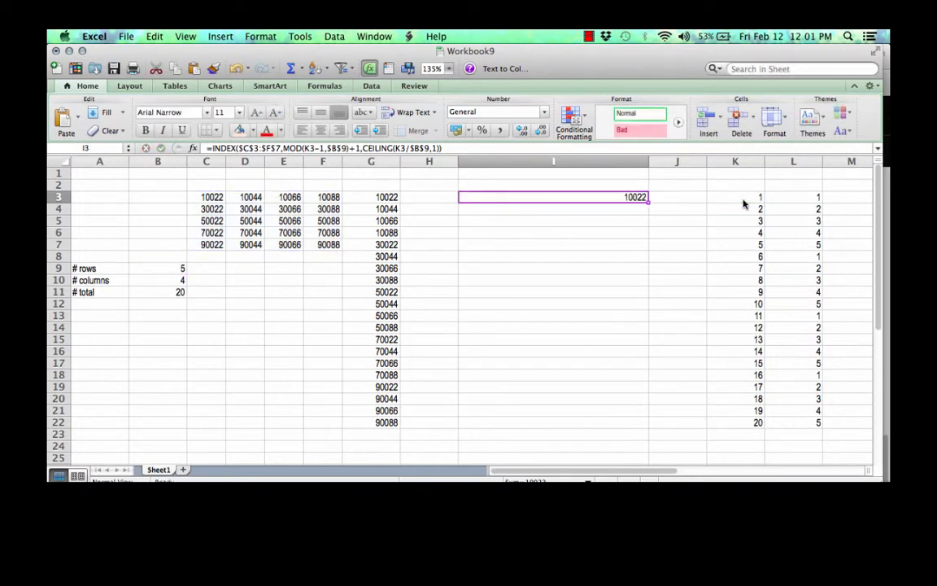
Step: Replace the K3 reference inside MOD in I3's INDEX formula with K3's own expression, ROW()-ROW($K$3)+1
click(742, 199)
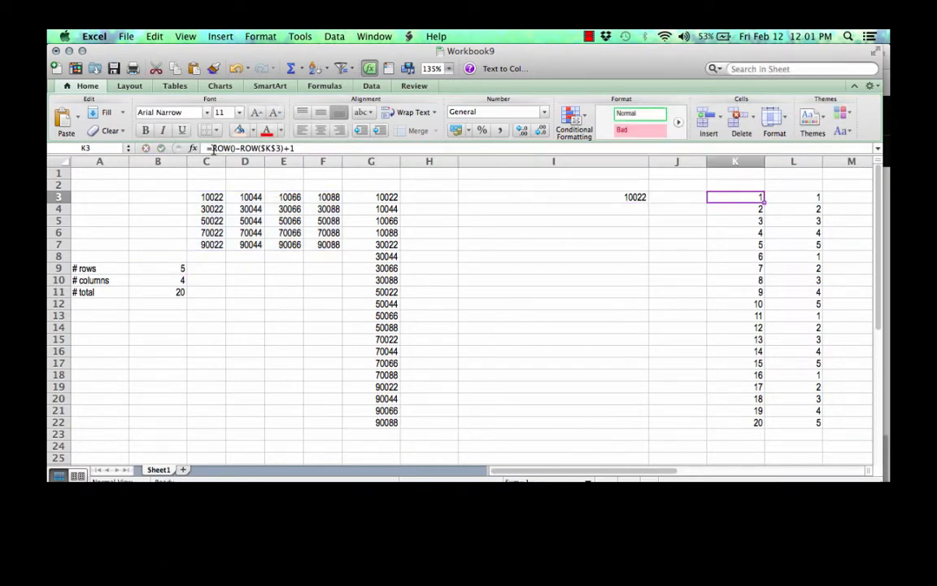
click(306, 148)
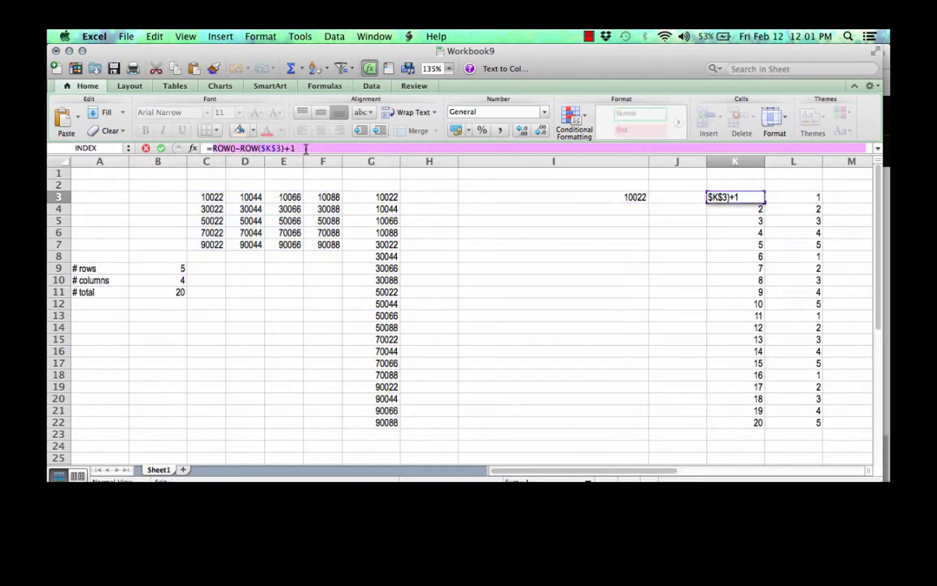
key(Return)
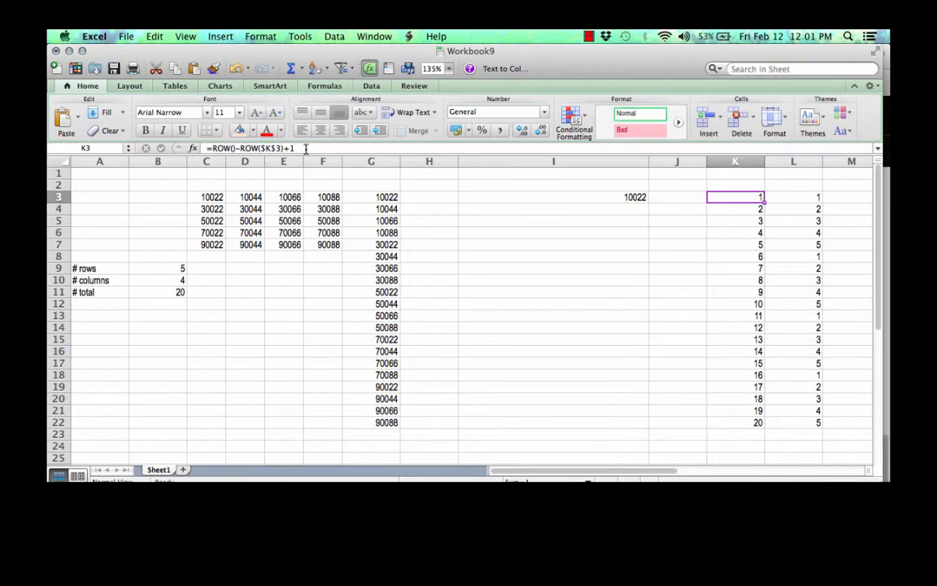
click(567, 195)
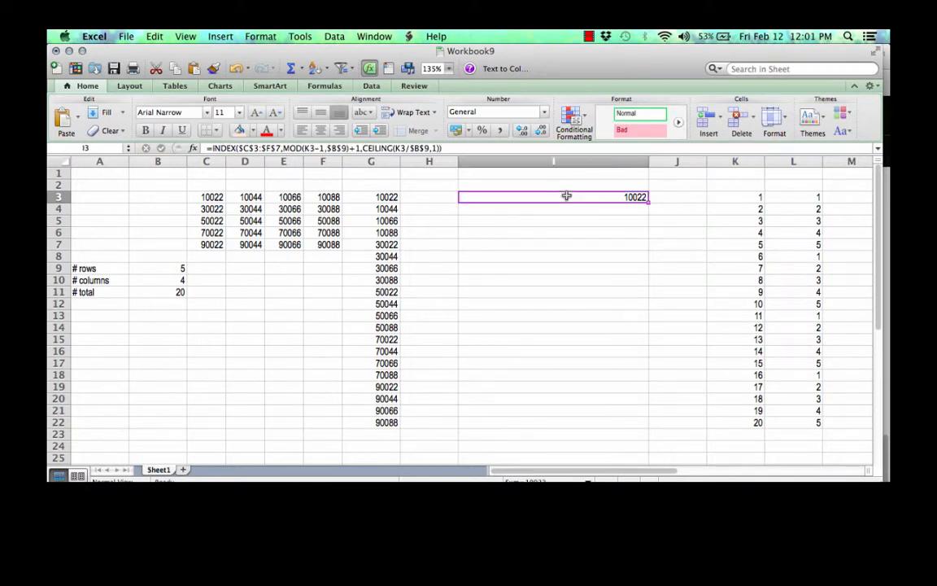
double_click(519, 202)
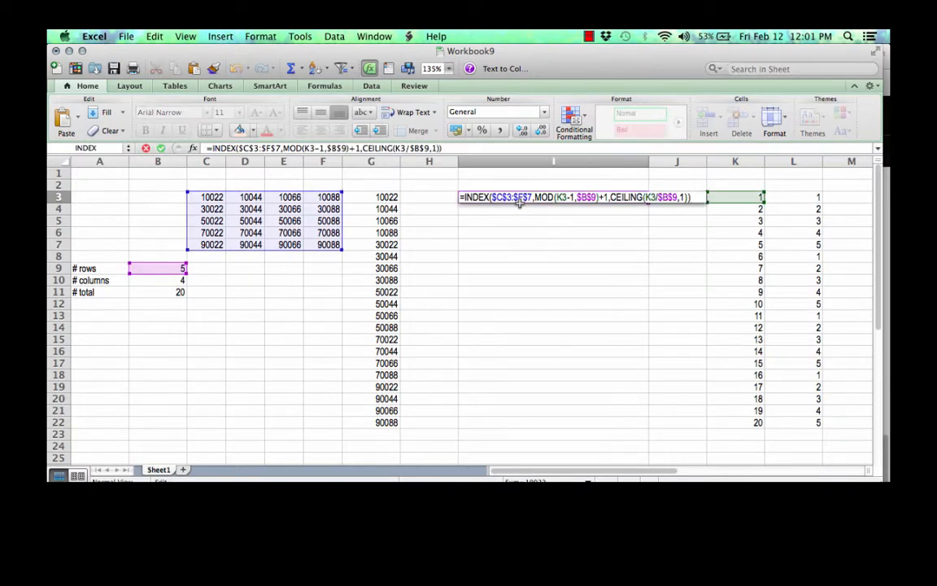
click(311, 148)
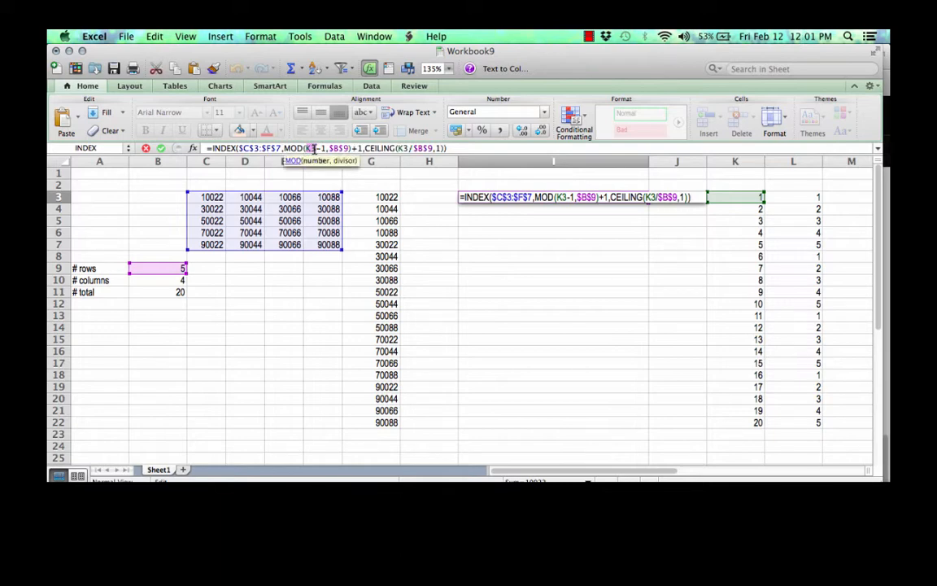
text(ROW()-ROW($K$3)+1)
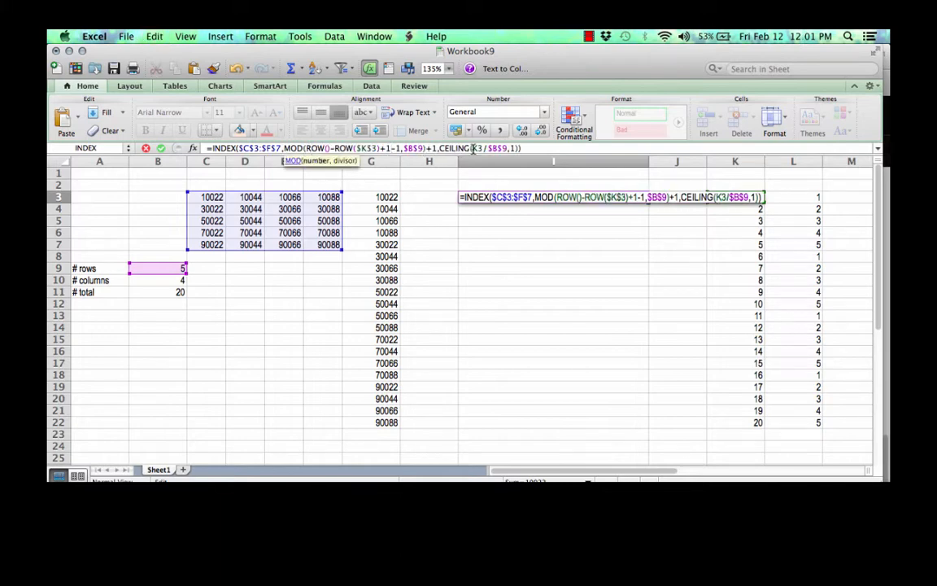
Step: Replace the K3 reference inside CEILING in I3's formula with the parenthesised expression (ROW()-ROW($K$3)+1)
click(472, 148)
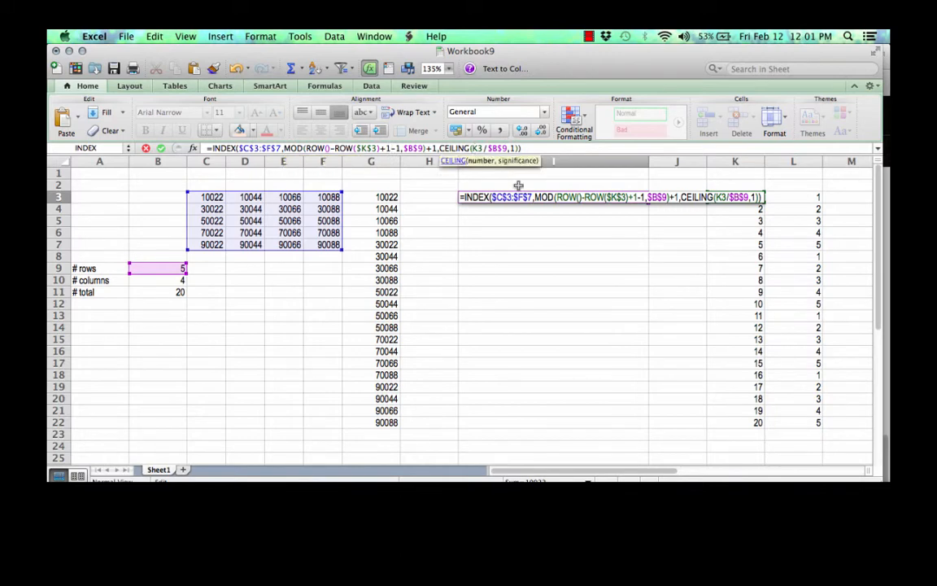
key(shift+Right)
key(BackSpace)
text(ROW()-ROW($K$3)+1)
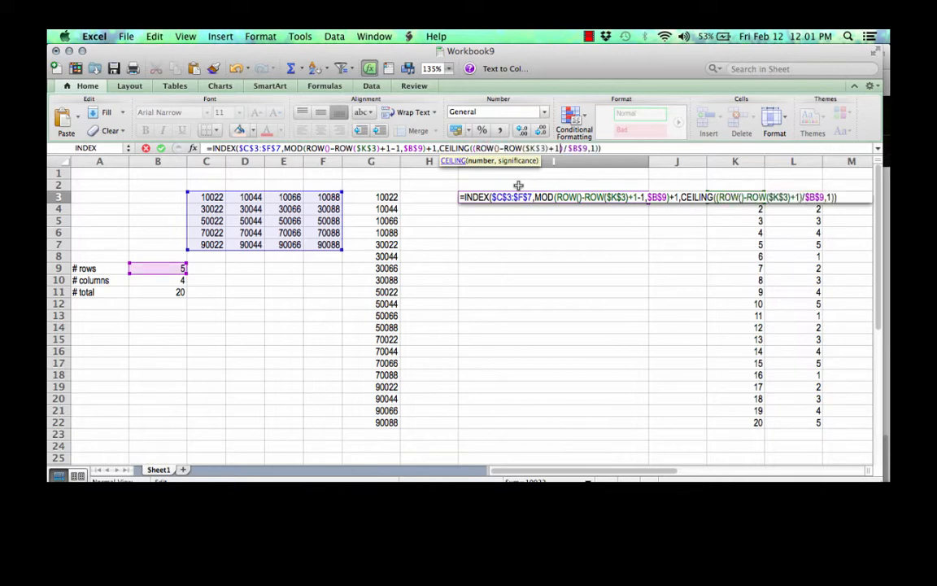
key(Return)
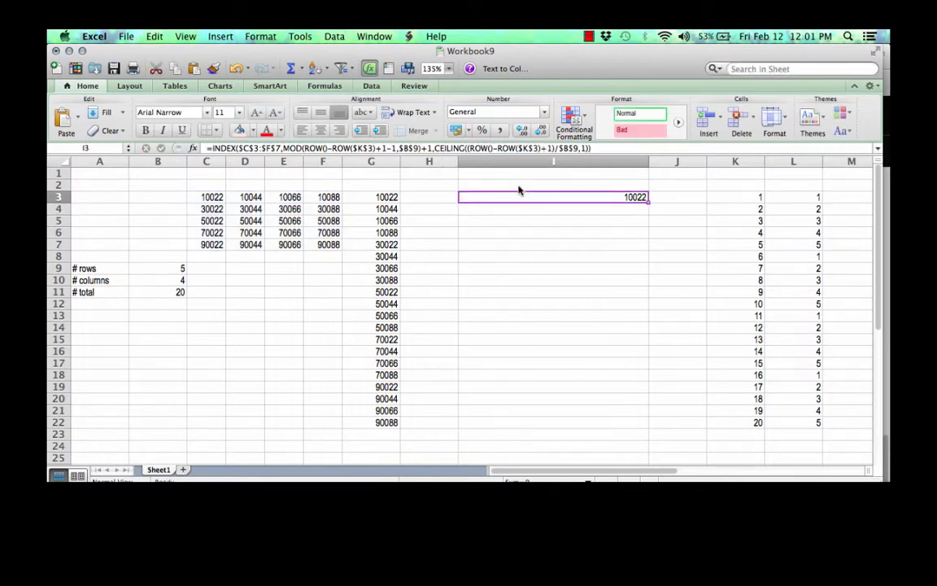
Step: Copy the combined INDEX formula from I3 down through I22
key(super+c)
key(shift+Down)
key(shift+Down)
key(shift+Down)
key(shift+Down)
key(shift+Down)
key(shift+Down)
key(shift+Down)
key(shift+Down)
key(shift+Down)
key(shift+Down)
key(shift+Down)
key(shift+Down)
key(shift+Down)
key(shift+Down)
key(shift+Down)
key(shift+Down)
key(shift+Down)
key(shift+Down)
key(shift+Down)
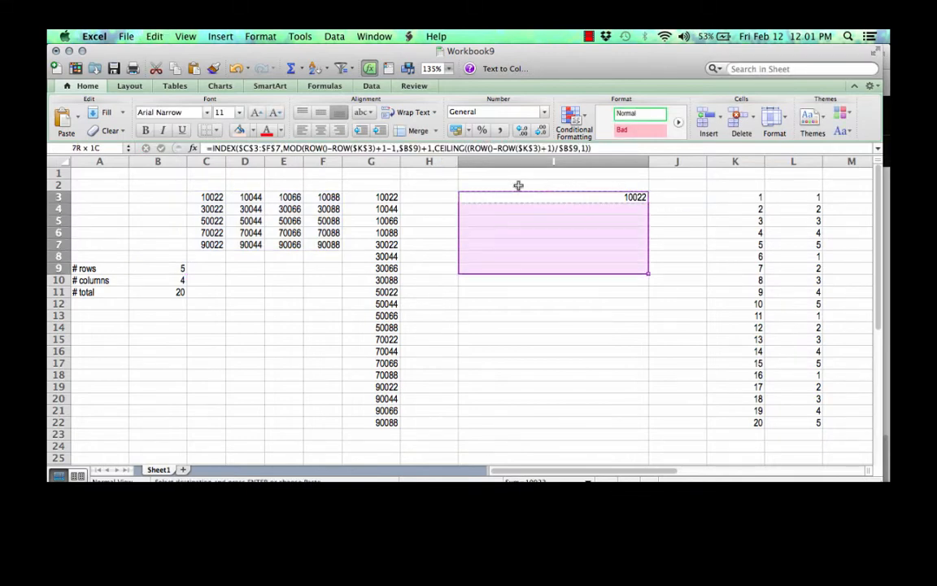
key(super+v)
key(Down)
key(Up)
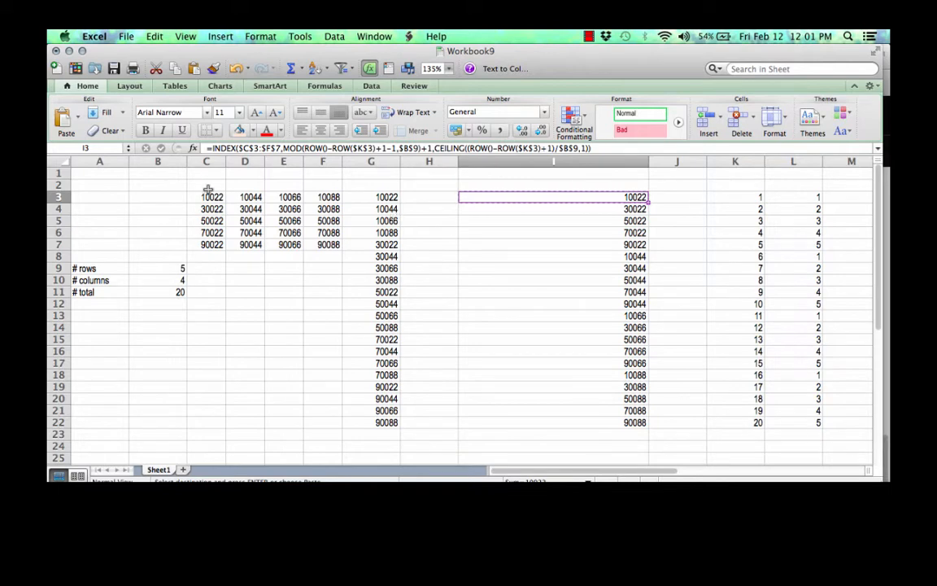
Step: Narrow column I to little more than the width of its neighbouring columns
drag(205, 195, 326, 244)
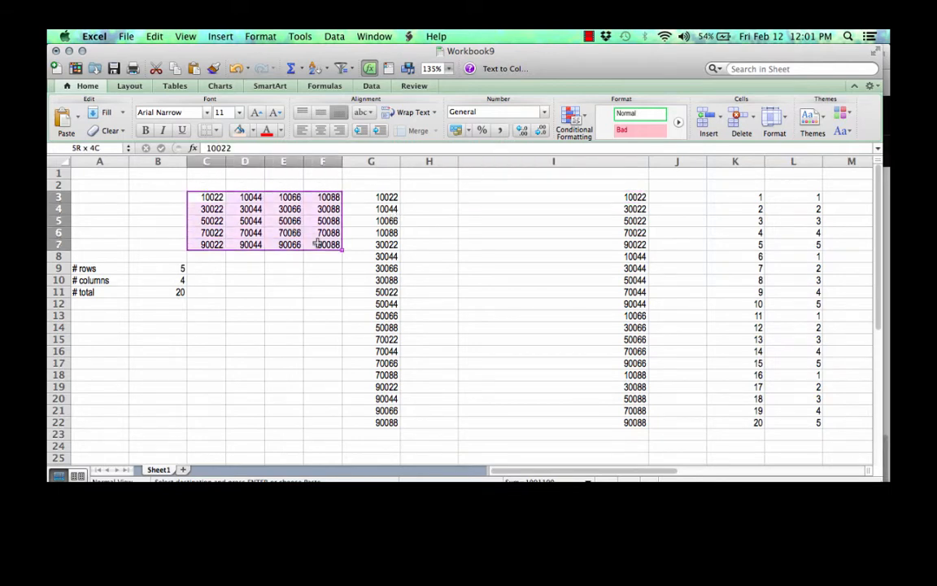
click(513, 198)
drag(649, 159, 525, 188)
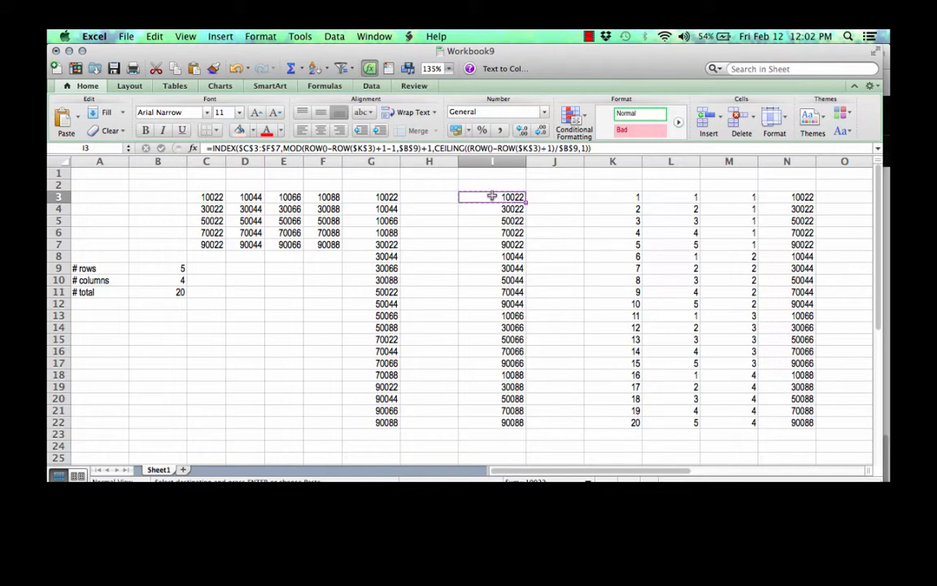
Step: Copy the text of I3's combined INDEX formula into J3 with its references intact
click(206, 149)
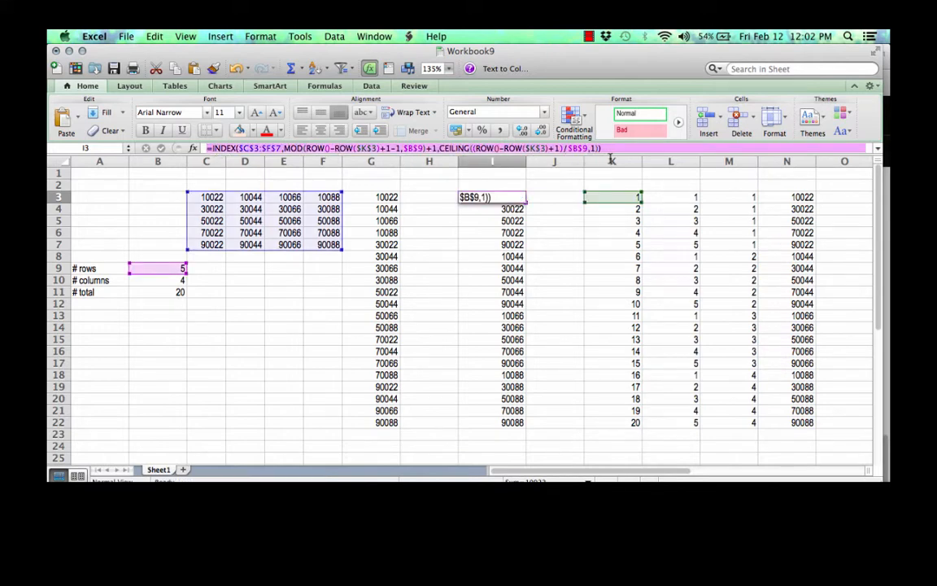
key(Escape)
click(552, 199)
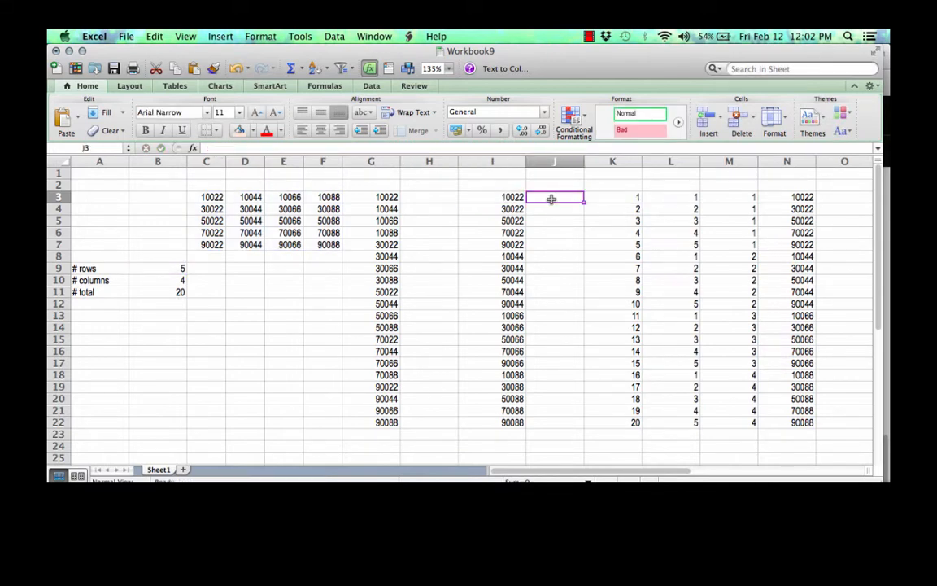
key(super+v)
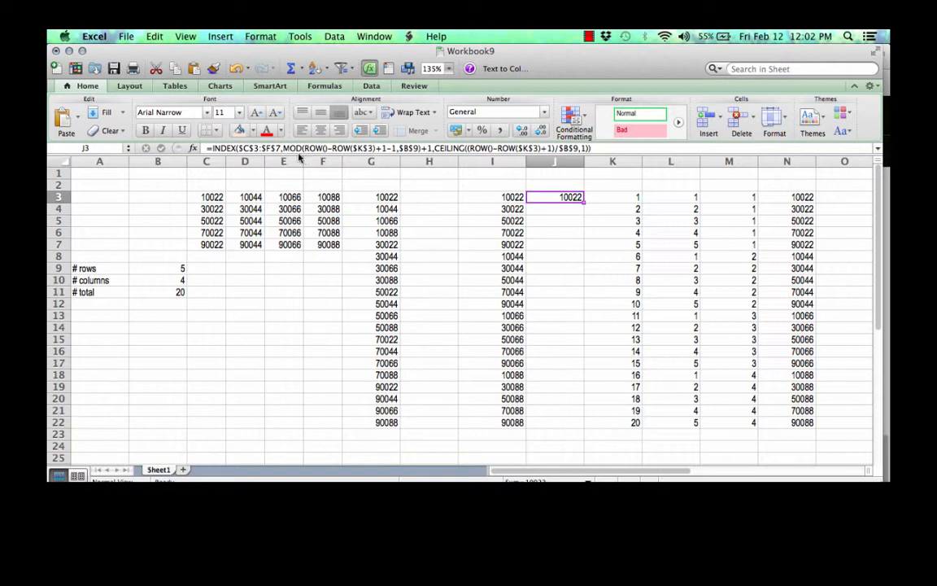
Step: Swap the row and column arguments of J3's INDEX formula, placing the CEILING expression first and the MOD expression second
click(282, 149)
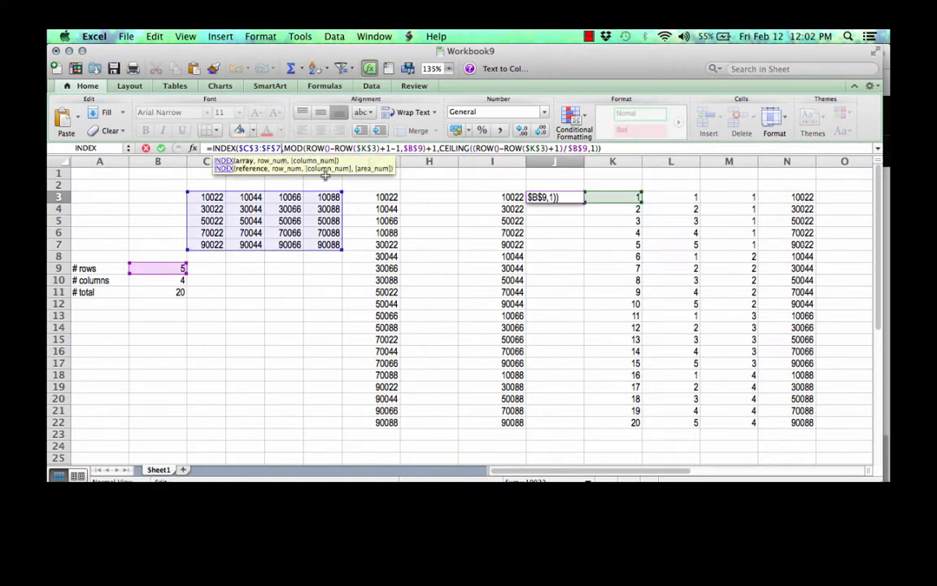
key(shift+Right)
key(shift+Right)
key(shift+Right)
key(shift+Right)
key(shift+Right)
key(shift+Right)
key(shift+Right)
key(shift+Right)
key(shift+Right)
key(shift+Right)
key(shift+Right)
key(shift+Right)
key(shift+Right)
key(shift+Right)
key(shift+Right)
key(shift+Right)
key(shift+Right)
key(shift+Right)
key(shift+Right)
key(shift+Right)
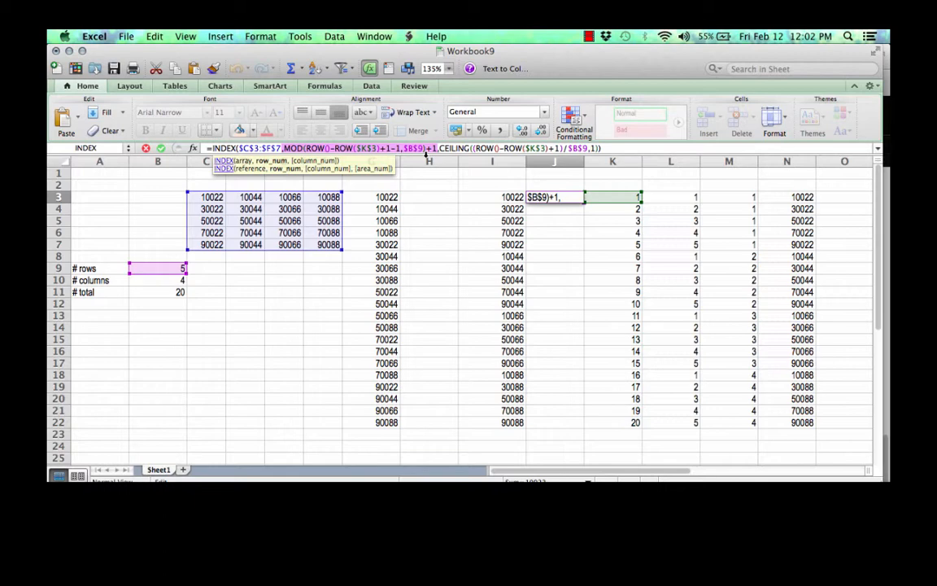
key(BackSpace)
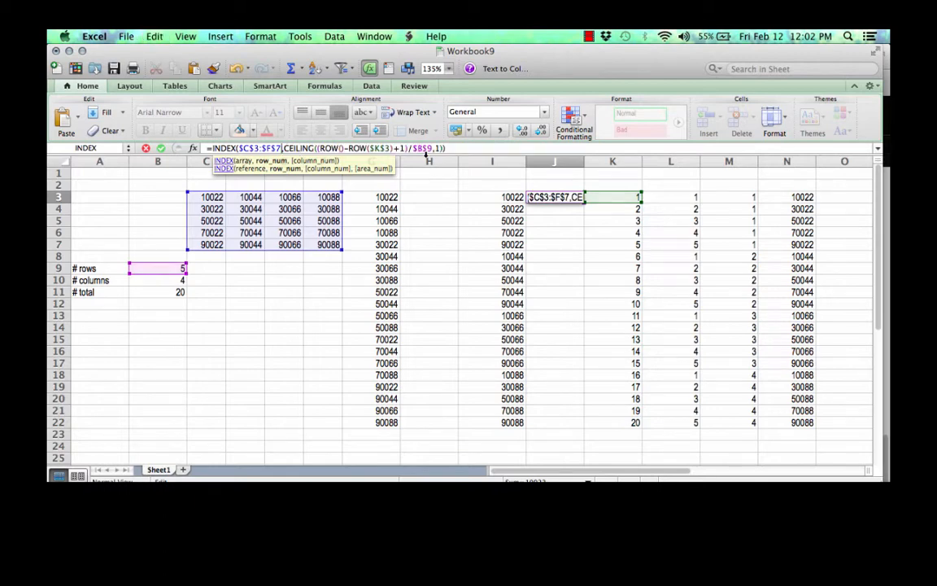
click(443, 149)
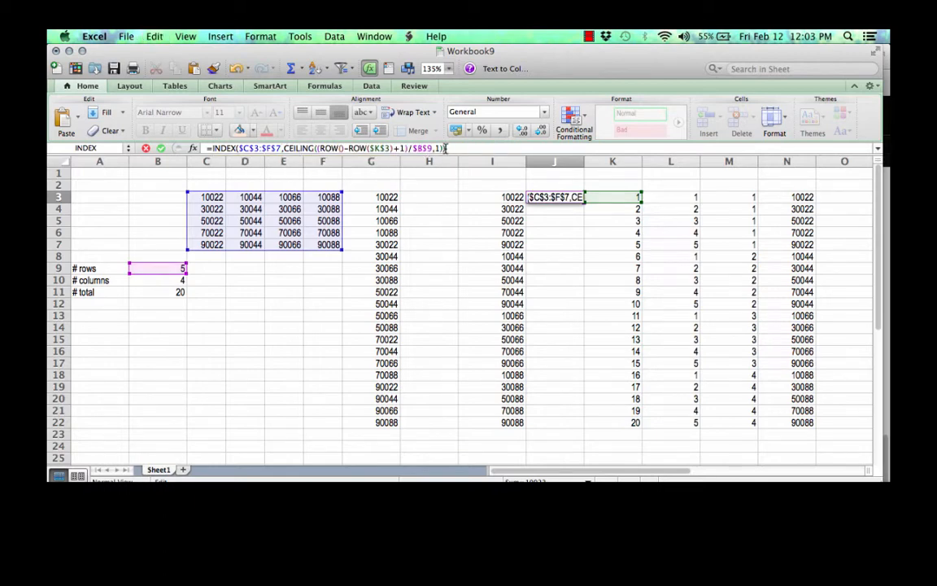
key(super+v)
key(Return)
Step: Fill J3's swapped-argument INDEX formula down through J22
key(Up)
key(super+c)
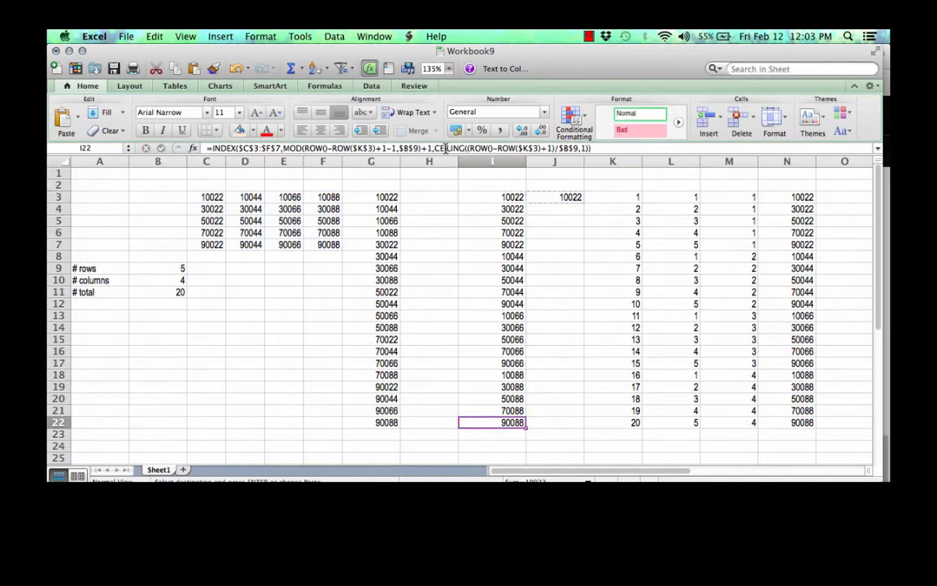
key(shift+Down)
key(shift+Down)
key(shift+Down)
key(shift+Down)
key(shift+Down)
key(shift+Down)
key(shift+Down)
key(shift+Down)
key(shift+Down)
key(shift+Down)
key(shift+Down)
key(shift+Down)
key(shift+Down)
key(shift+Down)
key(shift+Down)
key(shift+Down)
key(shift+Down)
key(shift+Down)
key(shift+Down)
key(super+v)
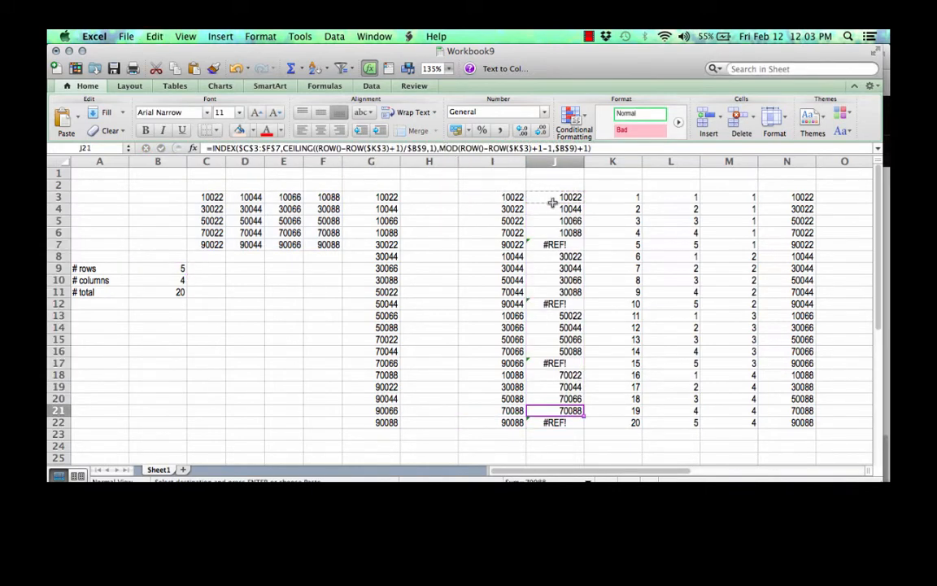
Step: Compare the formulas in I3 and J3, and change the divisor in J3's CEILING expression to $B$10
click(553, 205)
key(Up)
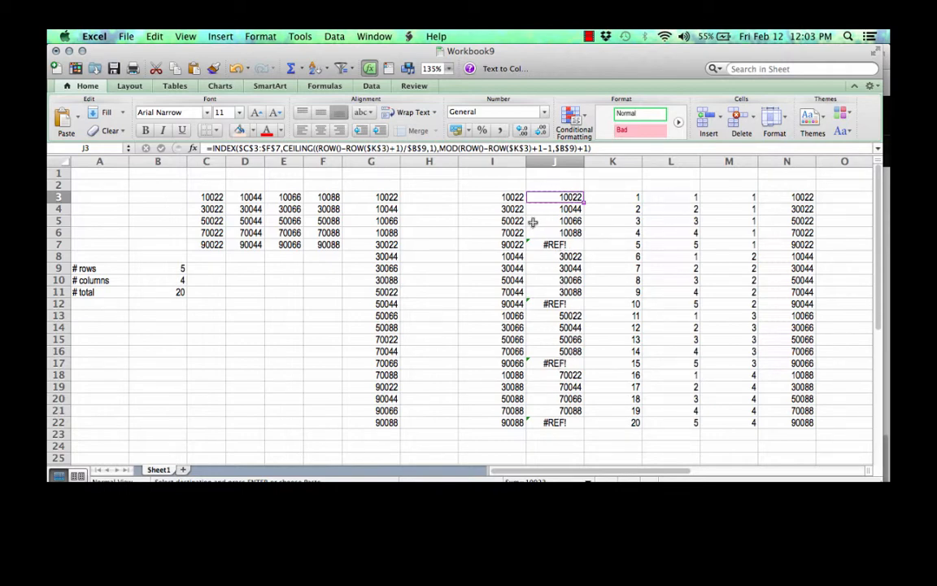
click(514, 197)
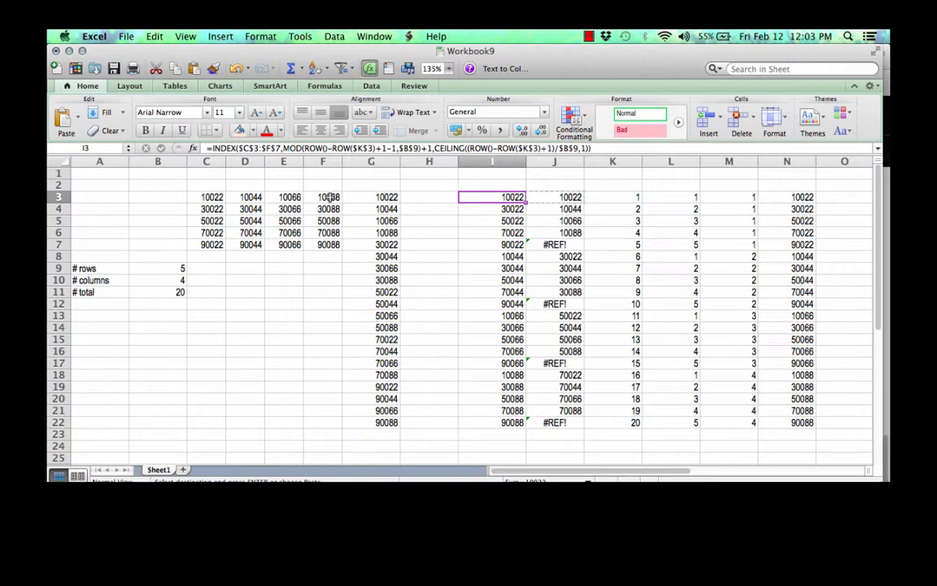
click(573, 197)
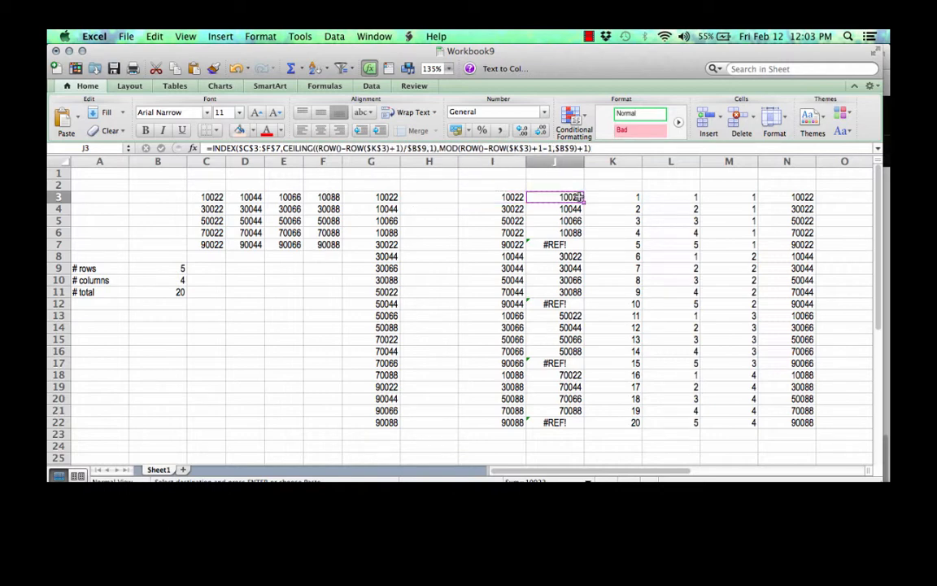
double_click(578, 197)
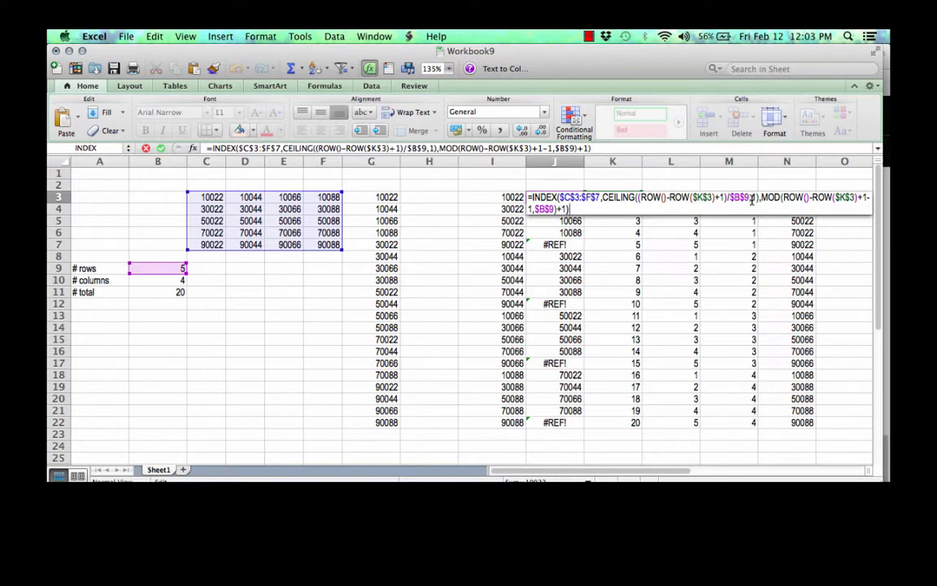
double_click(743, 198)
text($B$10)
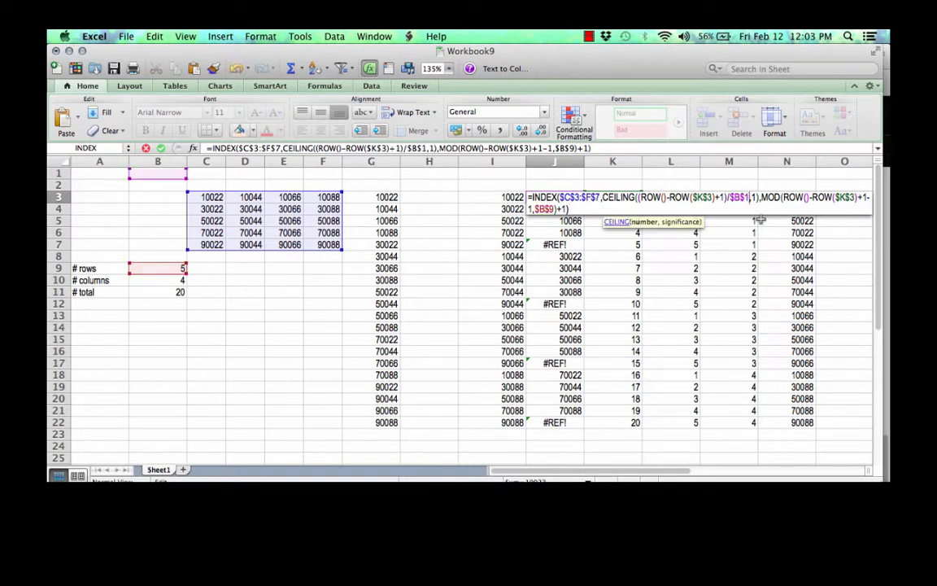
Step: Change the divisor in J3's MOD expression to $B$10, the number of columns
double_click(557, 209)
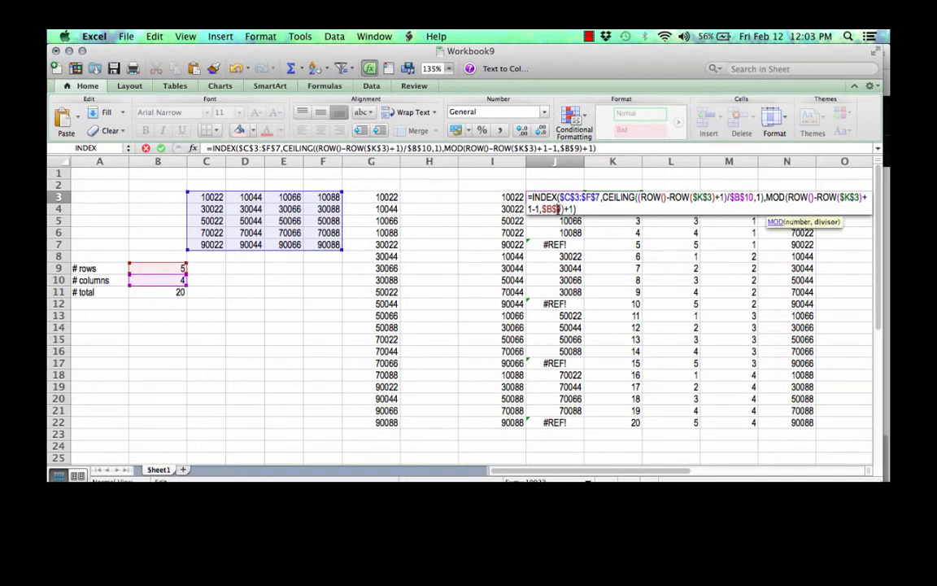
key(shift+Right)
text(10)
key(Return)
Step: Copy the corrected J3 formula over the rest of the column down to J22
key(Up)
key(super+c)
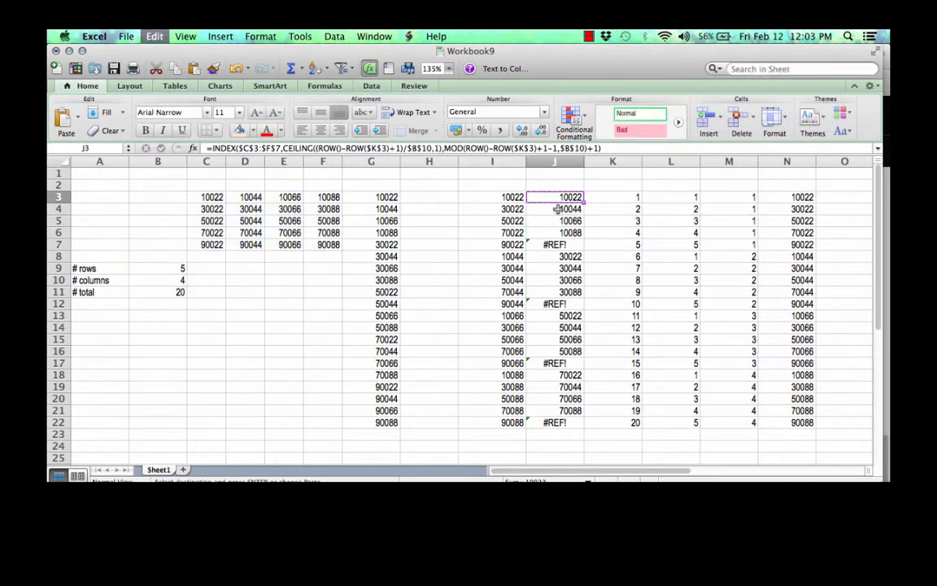
key(shift+super+Down)
key(super+v)
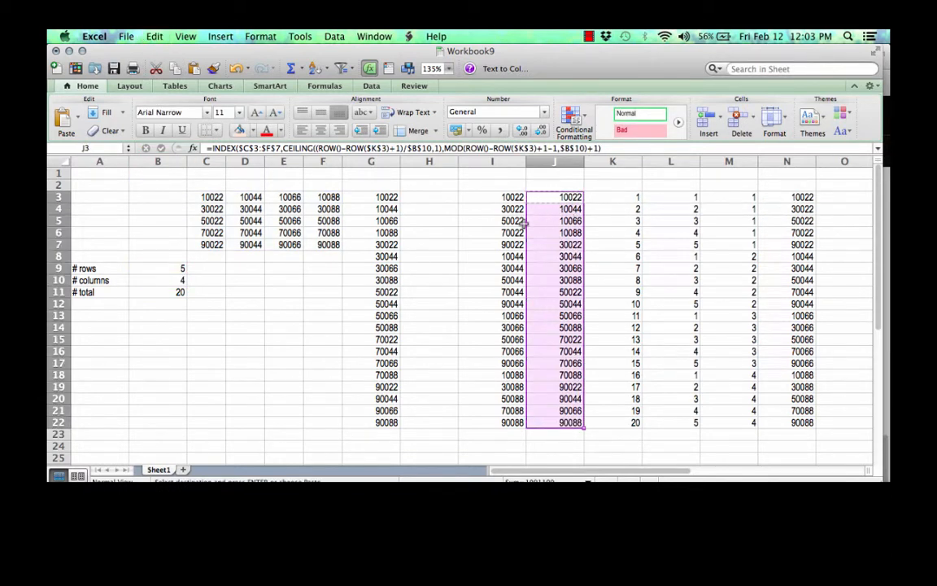
click(553, 244)
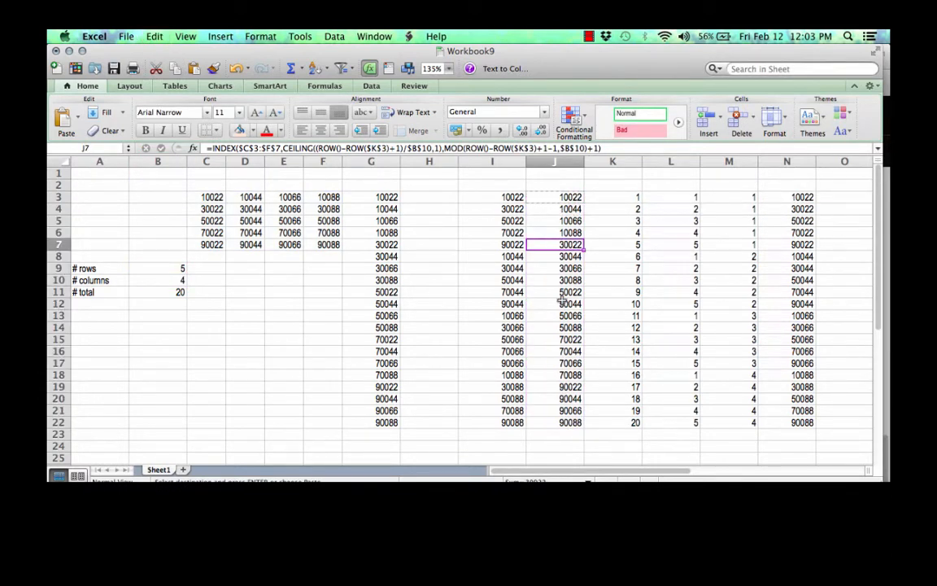